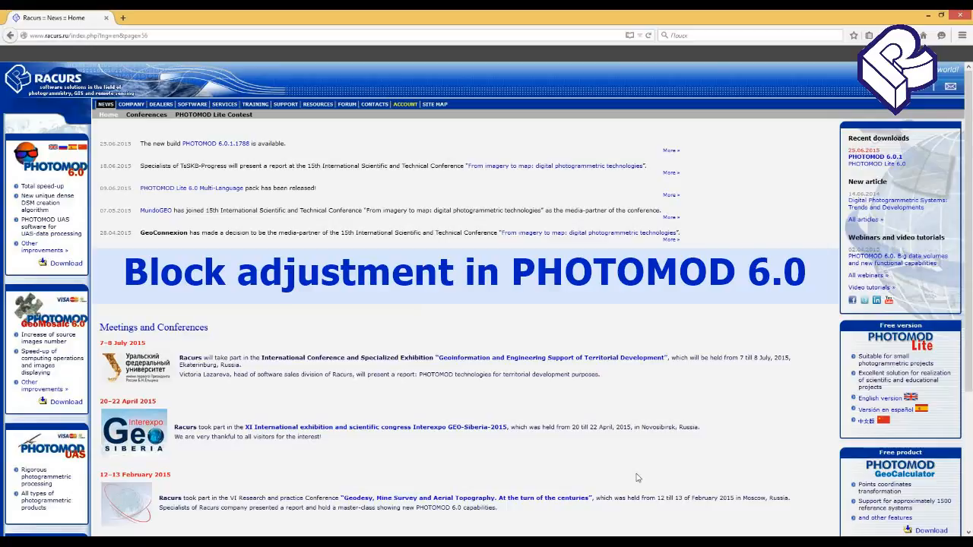
- Switch to PHOTOMOD and open the Aalen project
right_click(814, 535)
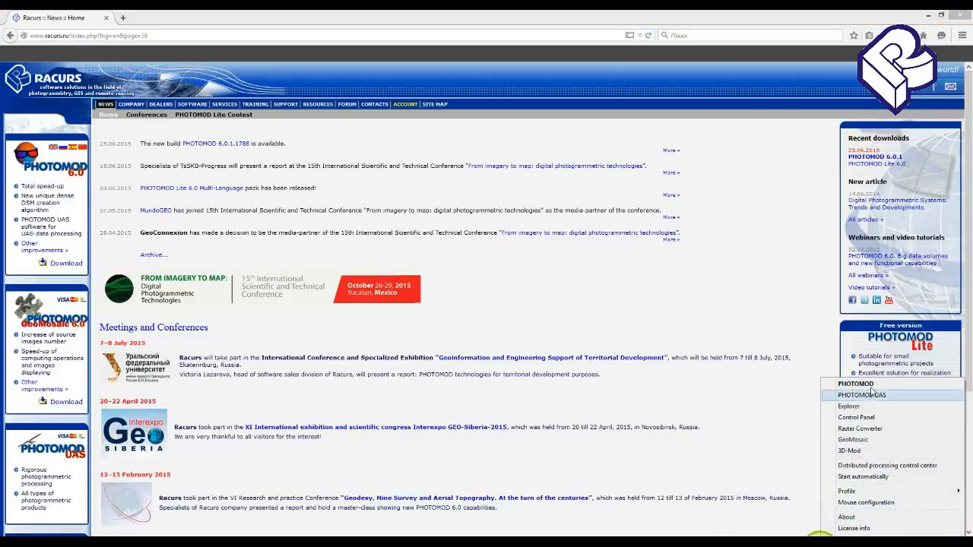
click(872, 387)
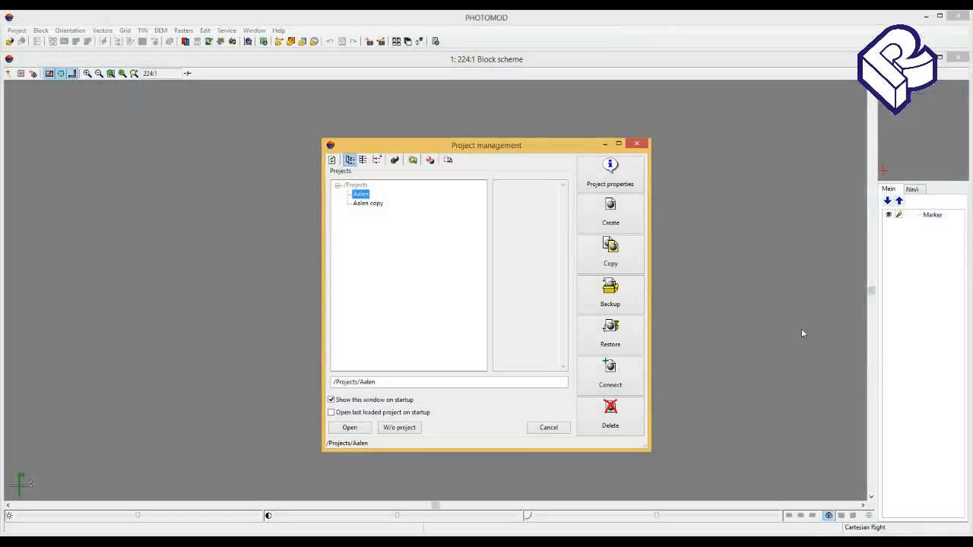
click(349, 427)
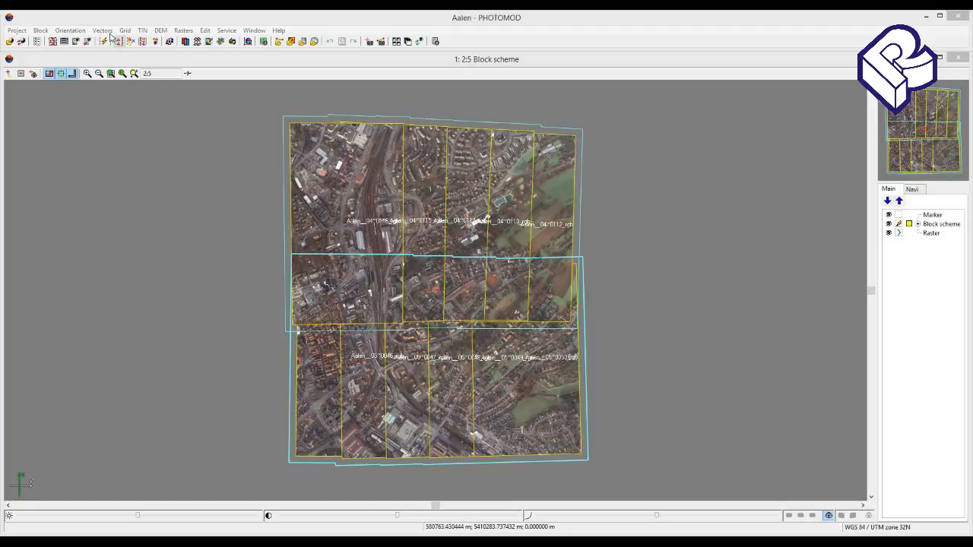
- Start block adjustment for the project and open its adjustment parameters
click(170, 42)
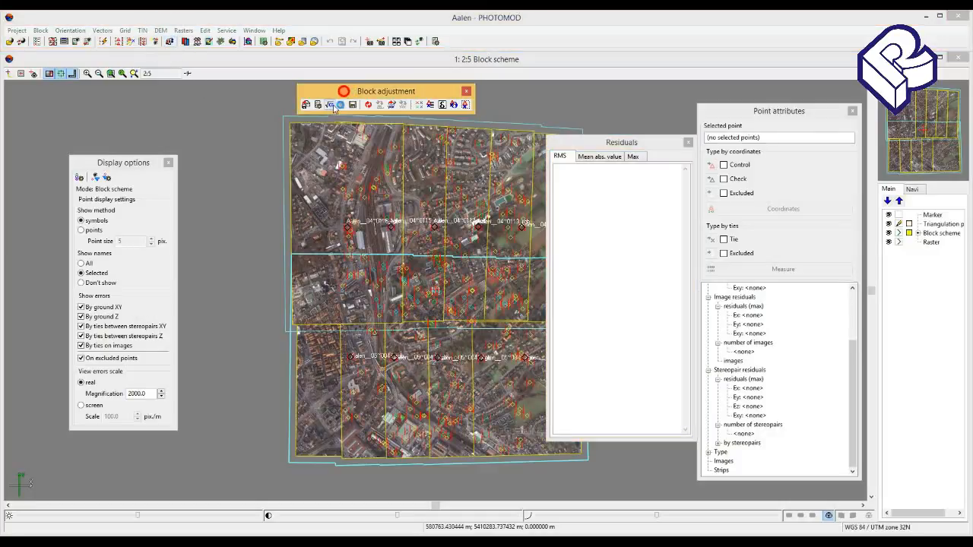
click(318, 105)
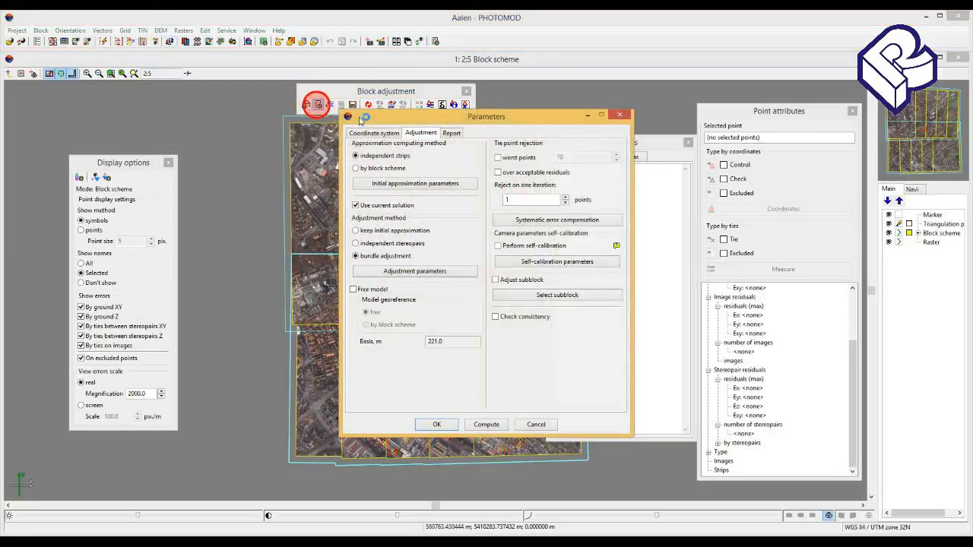
drag(370, 122, 363, 134)
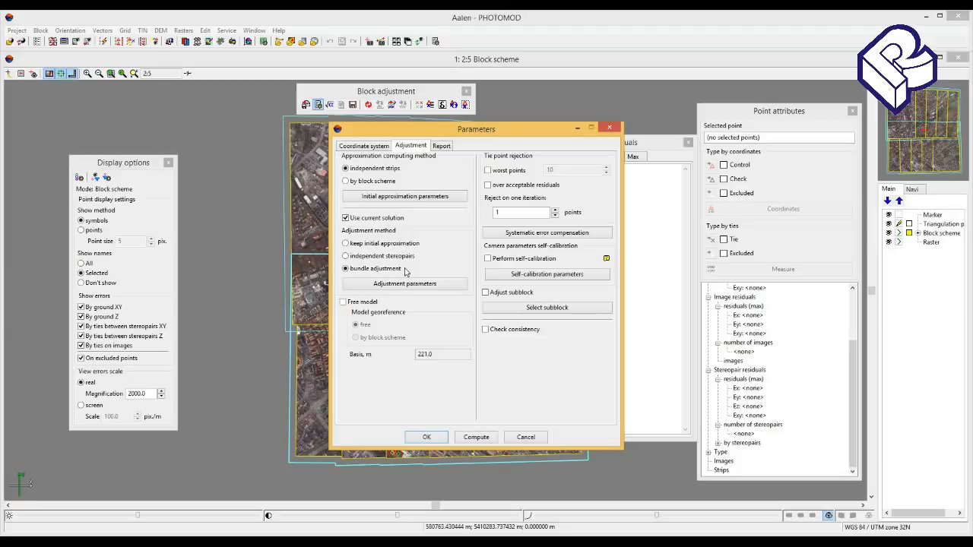
- Try the keep initial approximation and independent stereopairs adjustment methods, and return the method to bundle adjustment
click(346, 244)
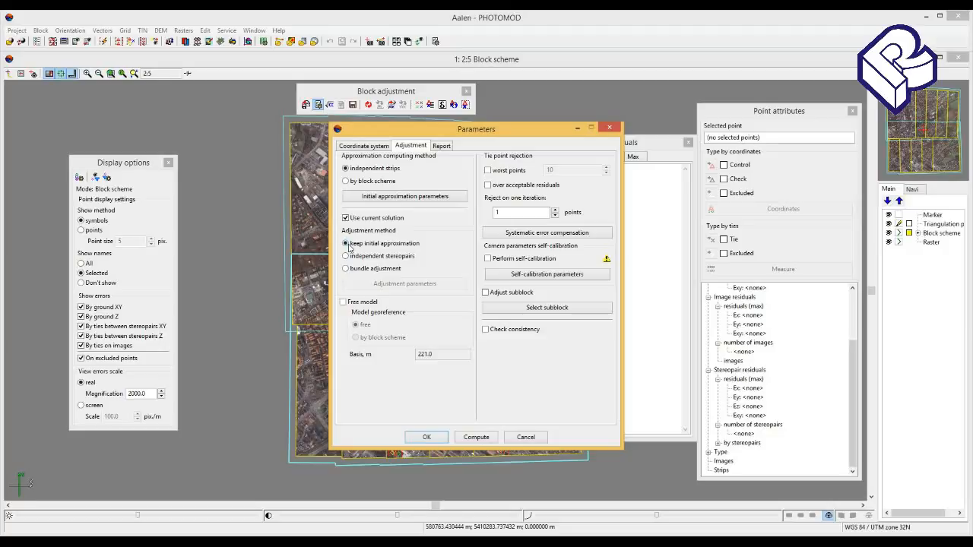
click(347, 256)
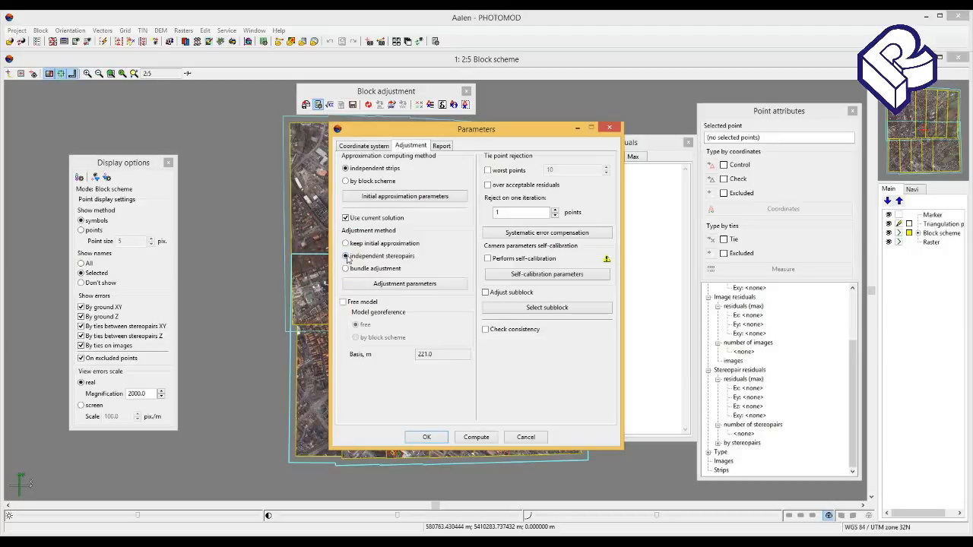
click(346, 269)
- Review the initial approximation parameters for independent strips, and try the by block scheme method before returning to independent strips
click(391, 197)
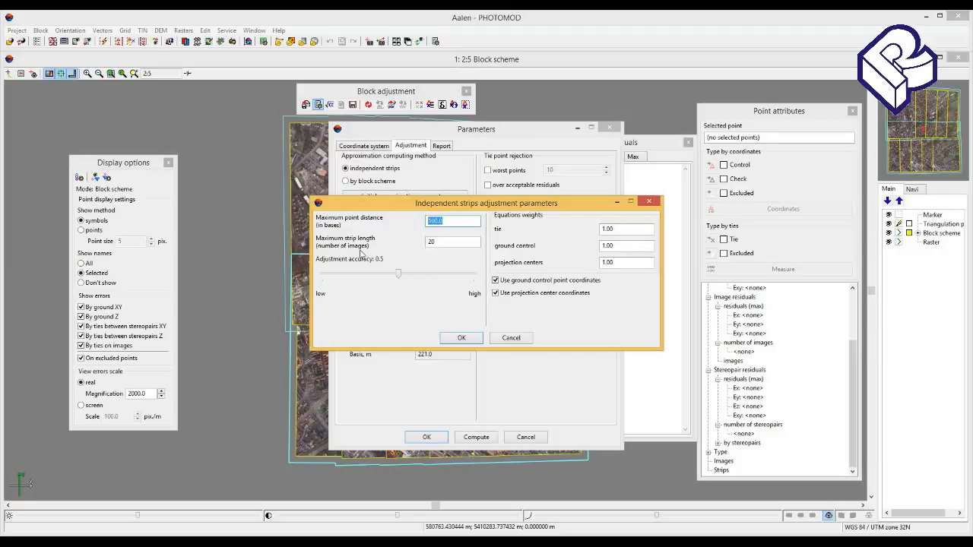
click(452, 242)
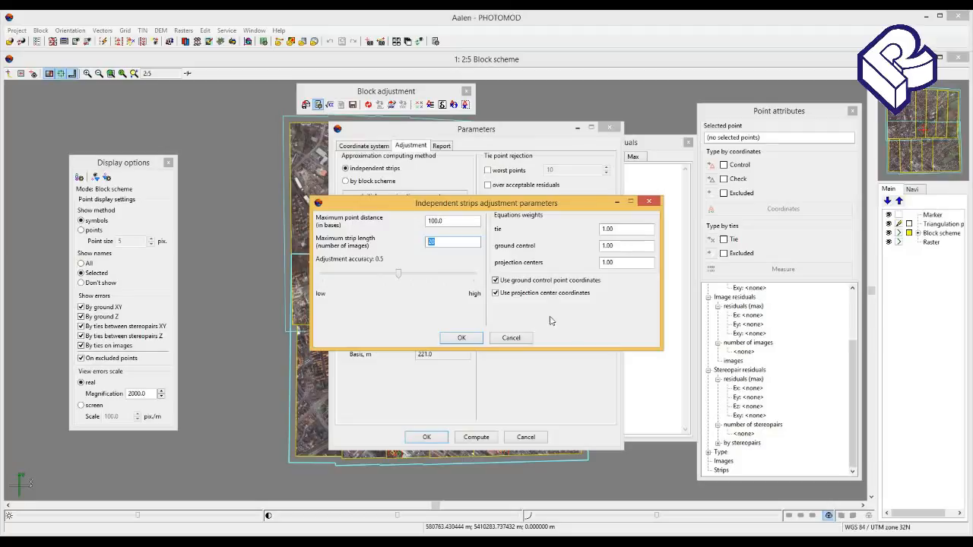
click(466, 338)
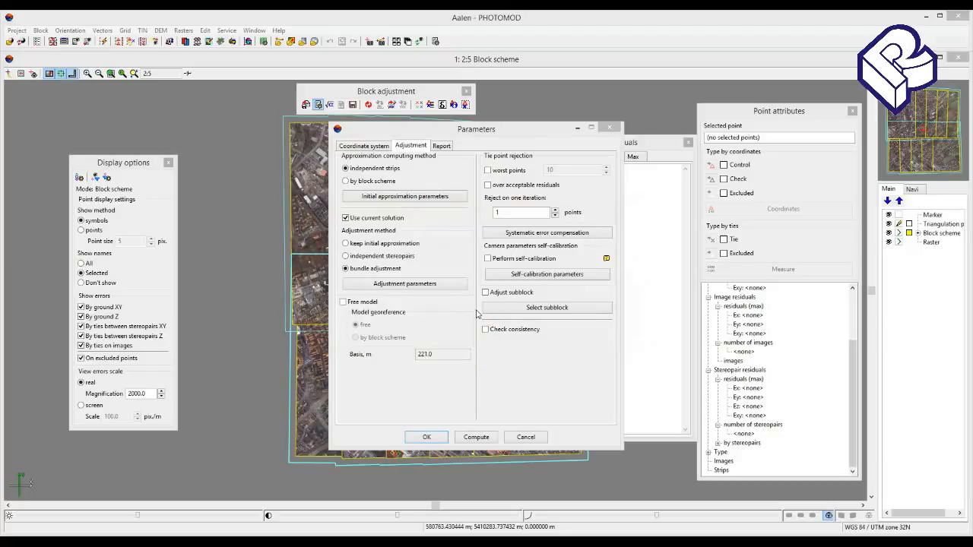
click(346, 182)
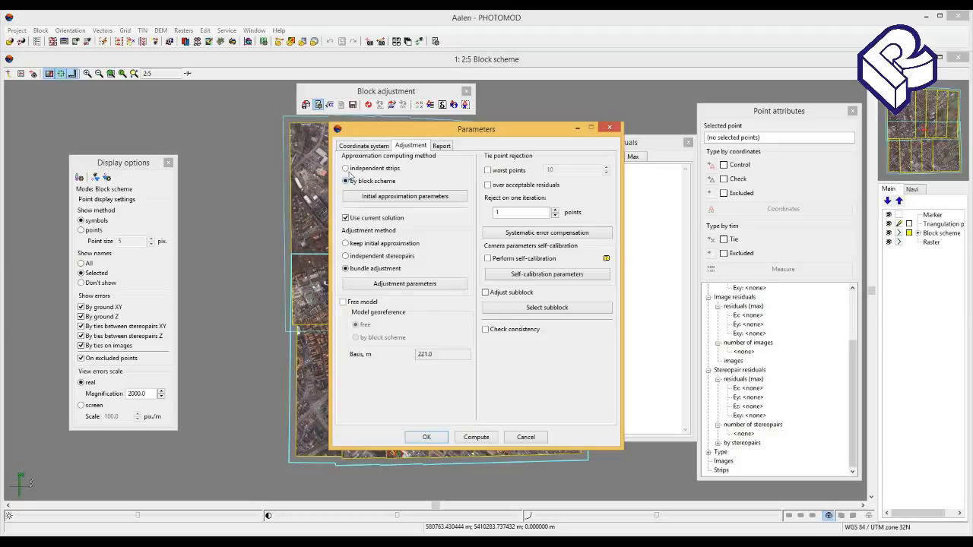
click(346, 169)
click(635, 475)
- Review the bundle adjustment measurement precision, weights and residual options, and leave the adjustment parameters without saving
click(408, 285)
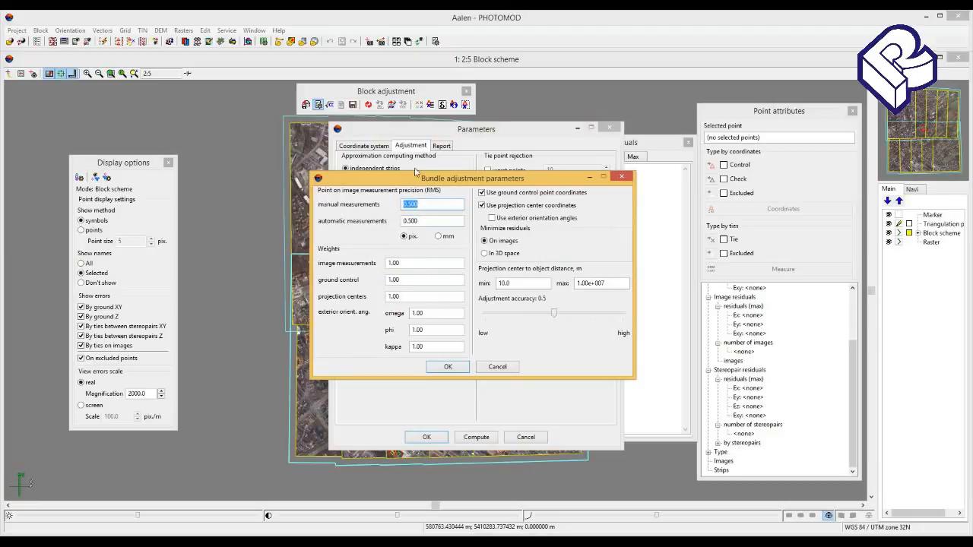
drag(394, 181, 386, 184)
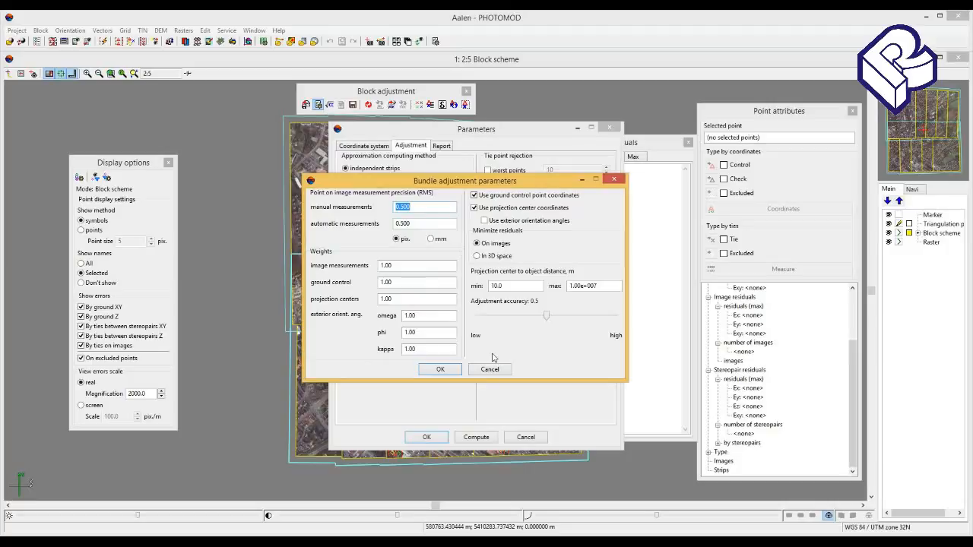
click(615, 180)
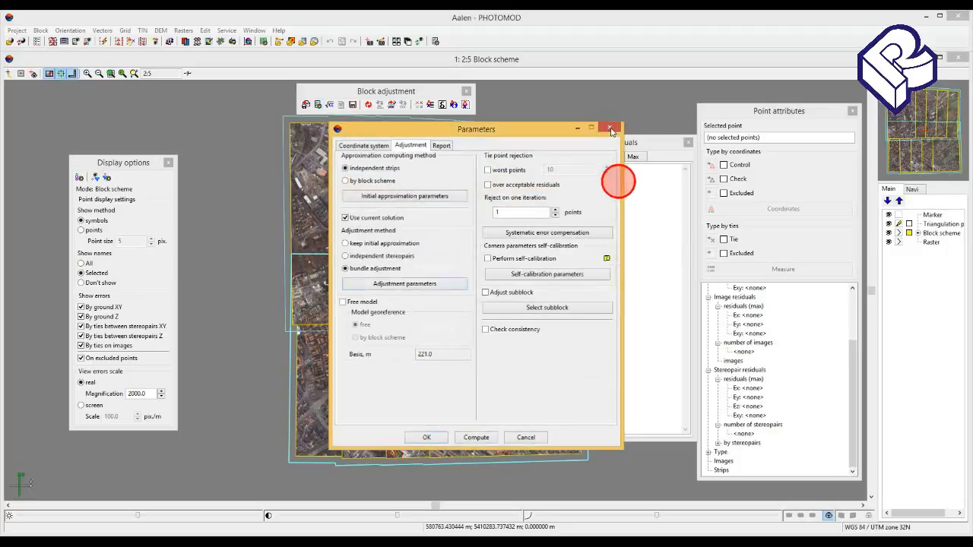
click(609, 128)
- Display the AT toolbar and place it beside the Block adjustment toolbar
click(254, 31)
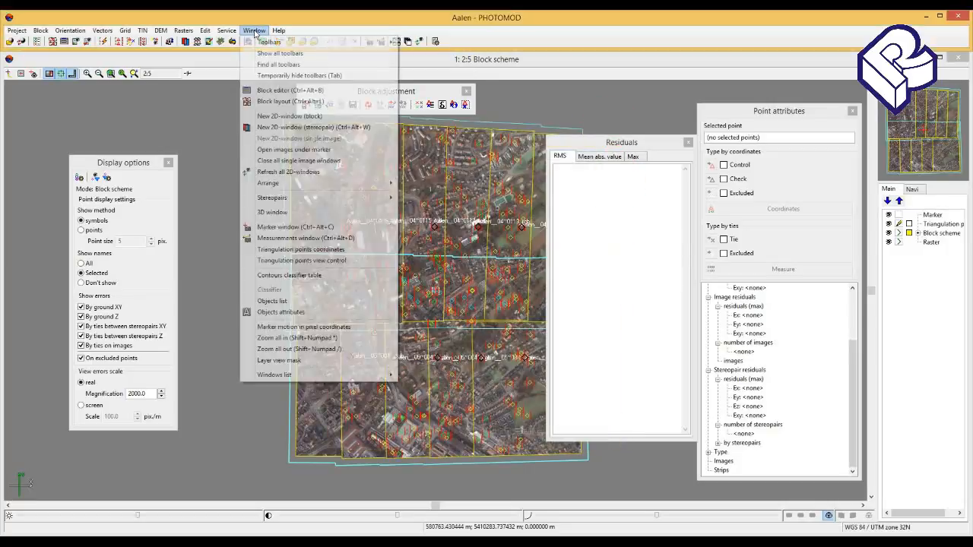
mouse_move(268, 41)
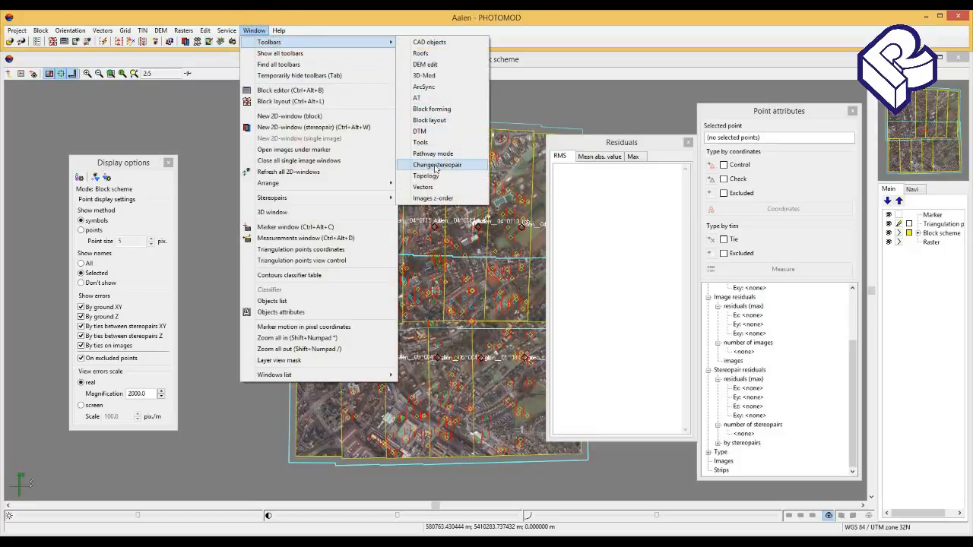
click(430, 97)
drag(428, 97, 599, 85)
- Generate the relative orientation report for all images and examine the vertical parallax and tie residuals of both strips
click(584, 101)
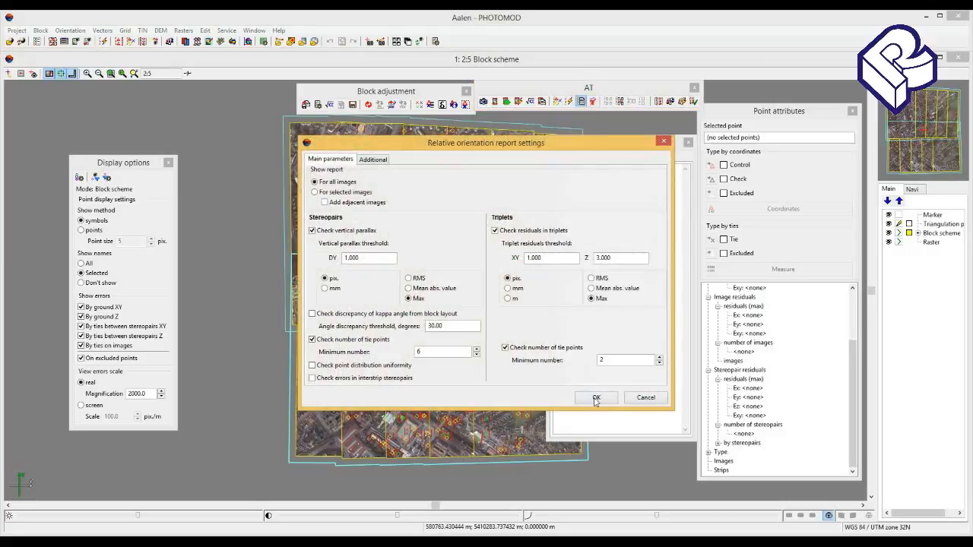
click(596, 398)
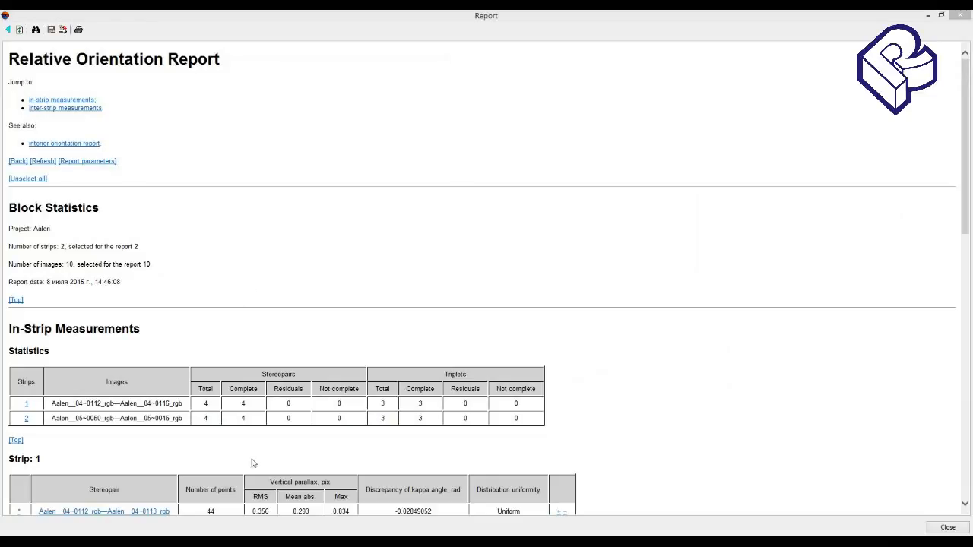
scroll(238, 491, down, 1)
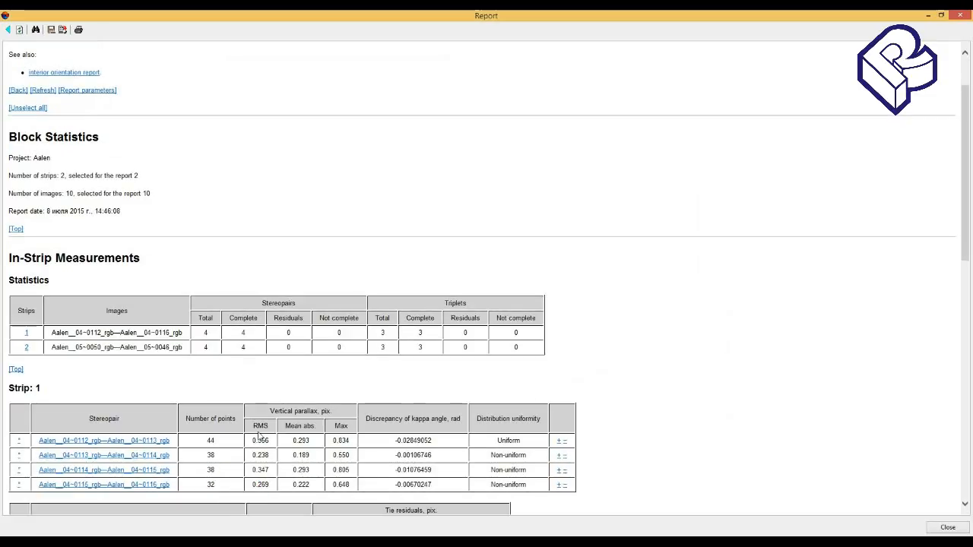
scroll(260, 428, down, 2)
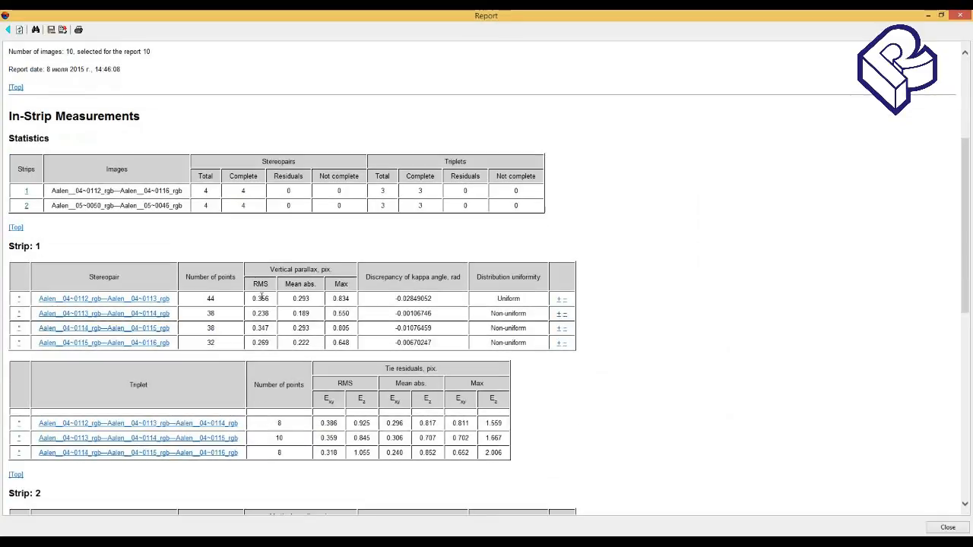
scroll(262, 298, down, 1)
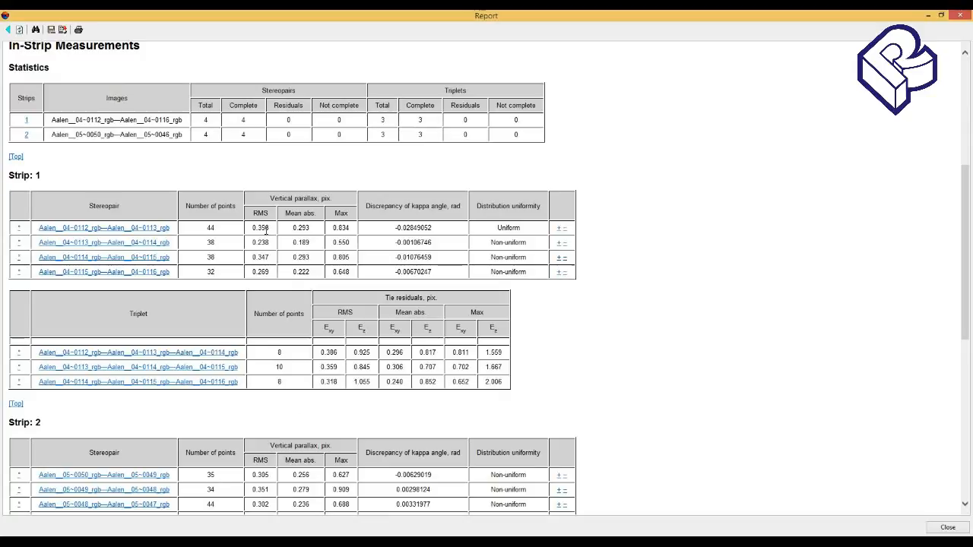
scroll(266, 232, down, 5)
scroll(266, 233, up, 2)
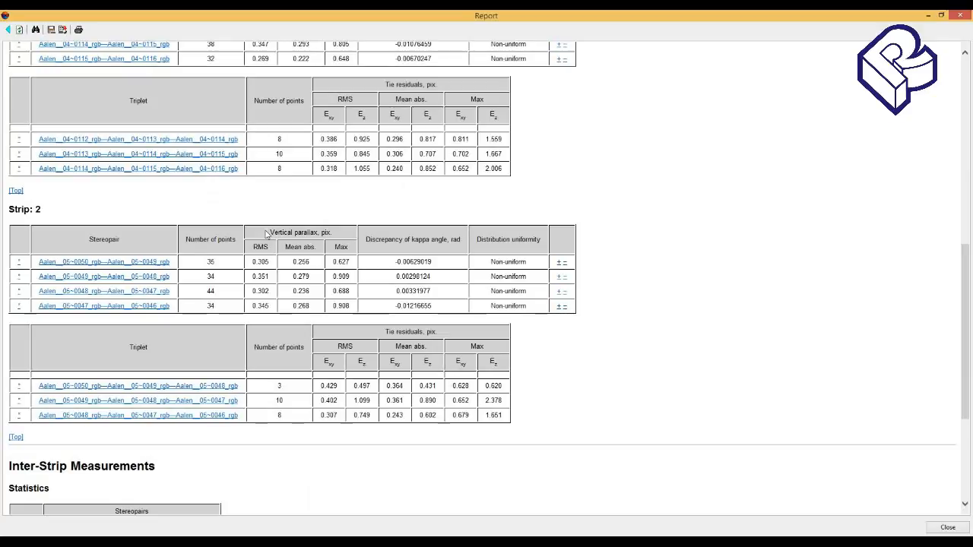
click(967, 14)
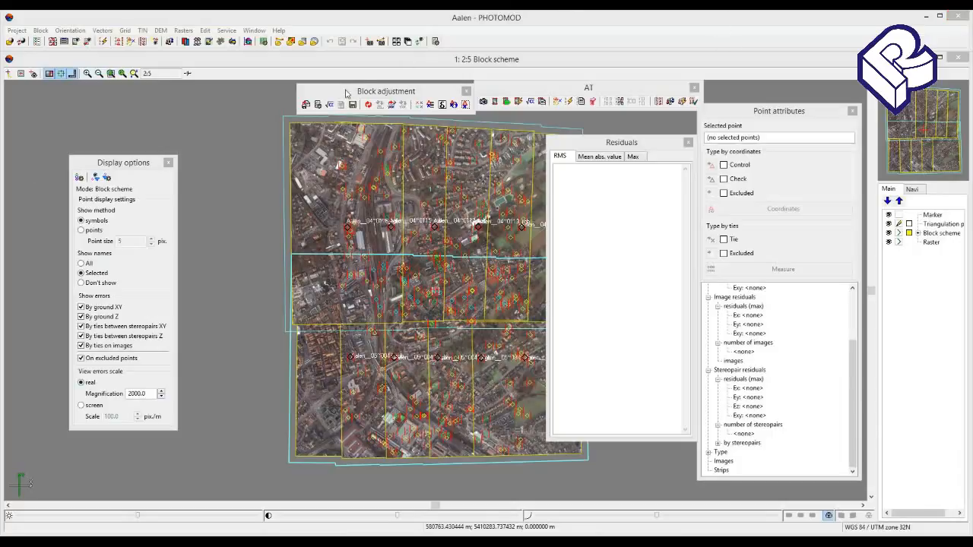
- Set the bundle adjustment parameters to minimize residuals in 3D space, keeping the adjustment accuracy at 0.5
click(318, 105)
click(392, 275)
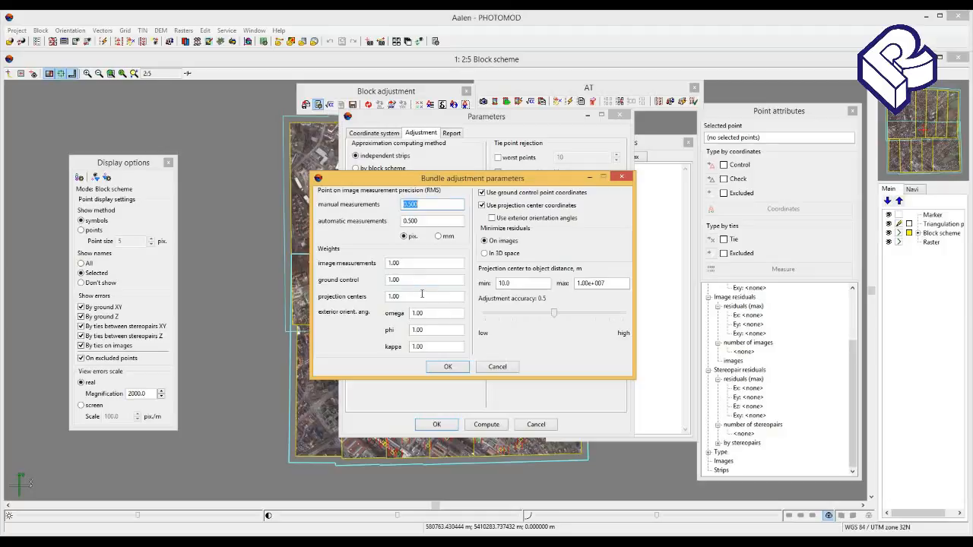
double_click(420, 295)
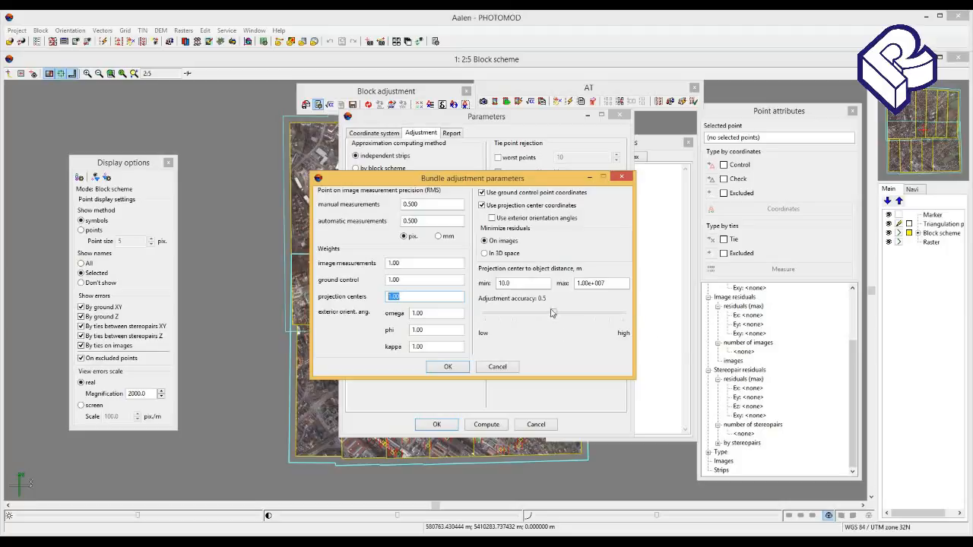
drag(553, 312, 609, 319)
drag(609, 319, 553, 319)
click(486, 255)
drag(494, 181, 500, 156)
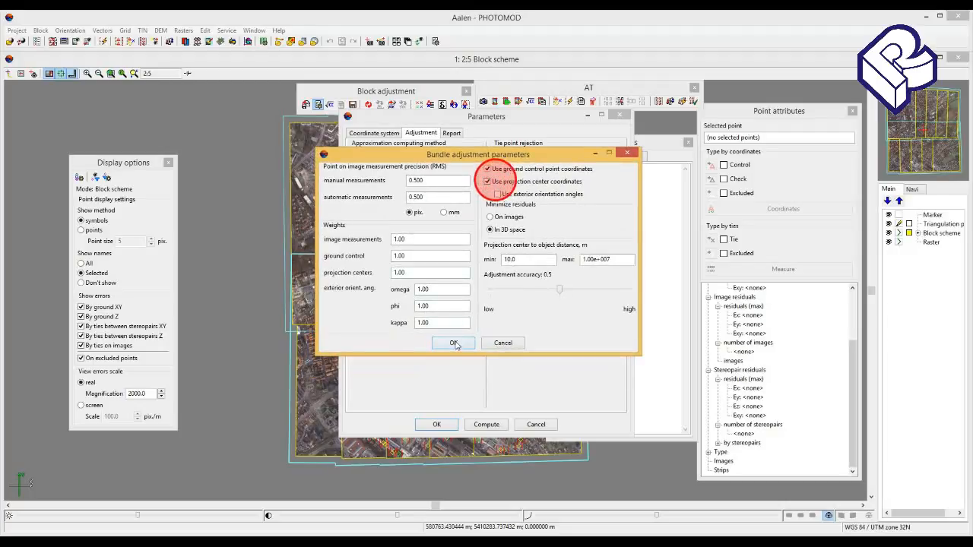
click(454, 343)
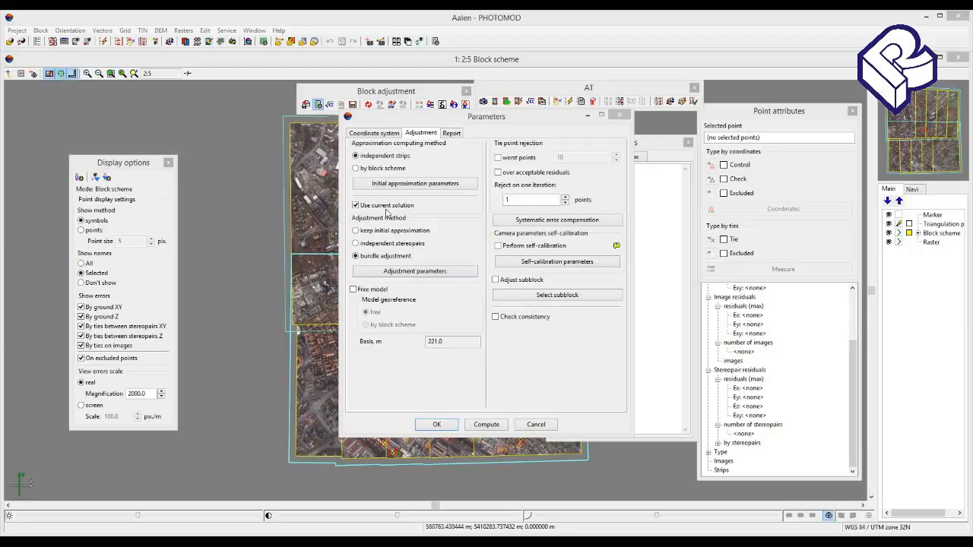
- Try the free model option with georeference by block scheme, and close the adjustment parameters without saving
click(356, 295)
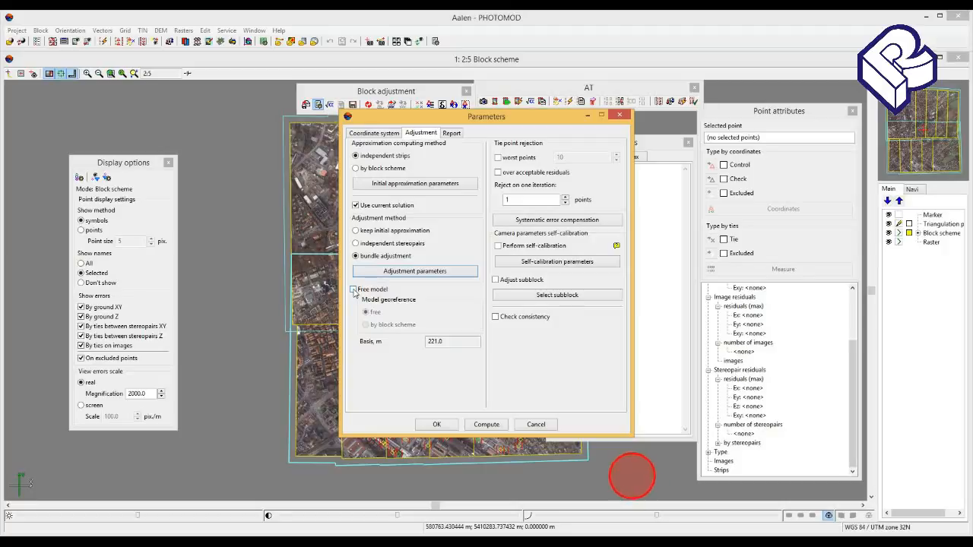
click(353, 290)
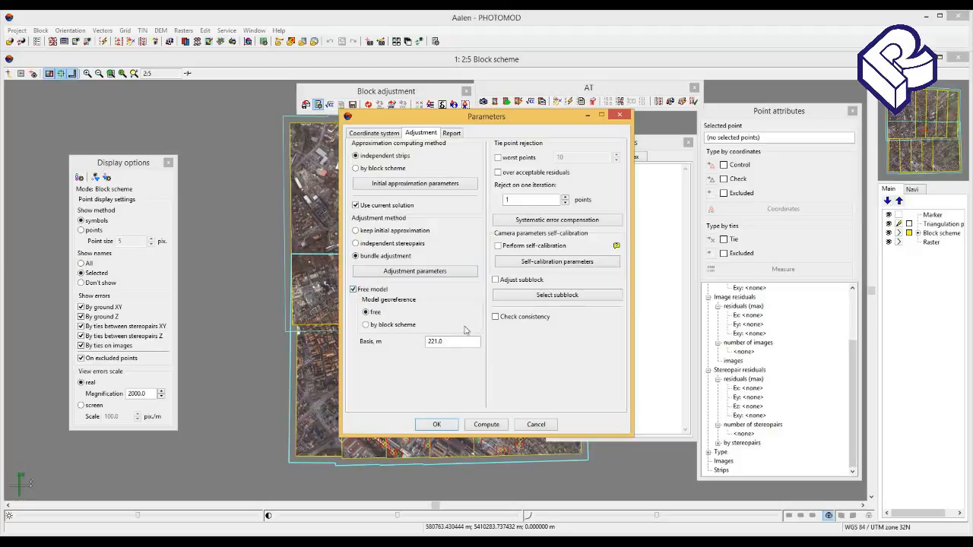
click(366, 325)
drag(452, 342, 420, 342)
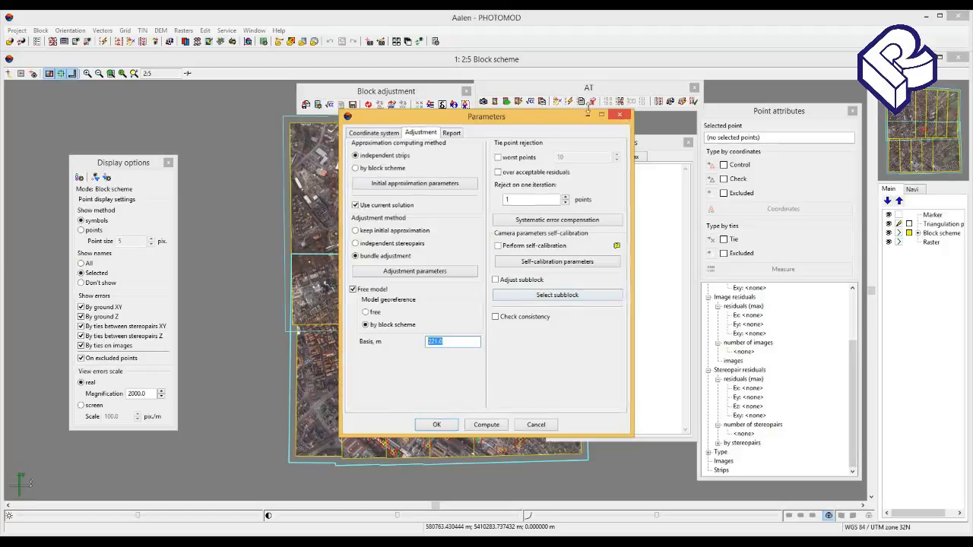
click(620, 115)
- Inspect the images' projection centers in the exterior orientation parameters table, fitting the X column to its full values
click(140, 41)
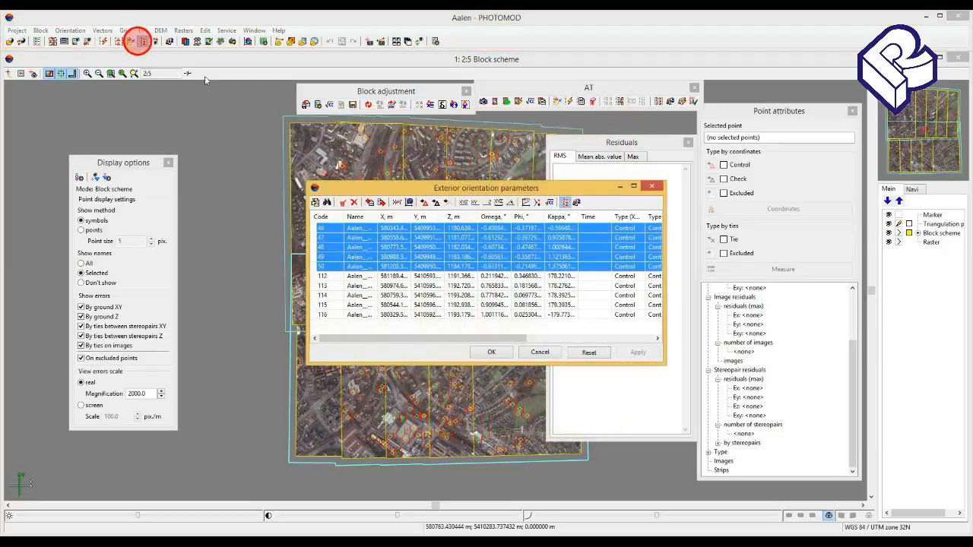
double_click(410, 217)
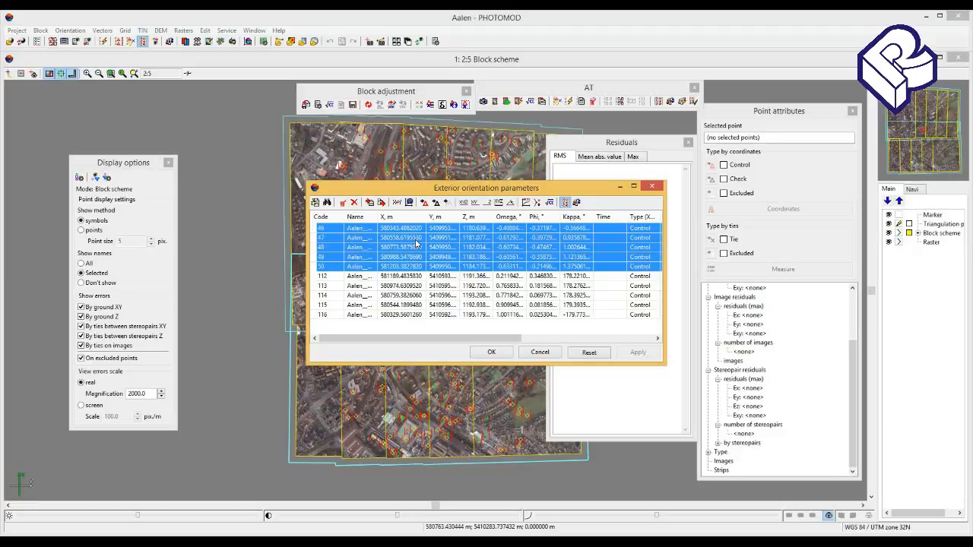
click(651, 186)
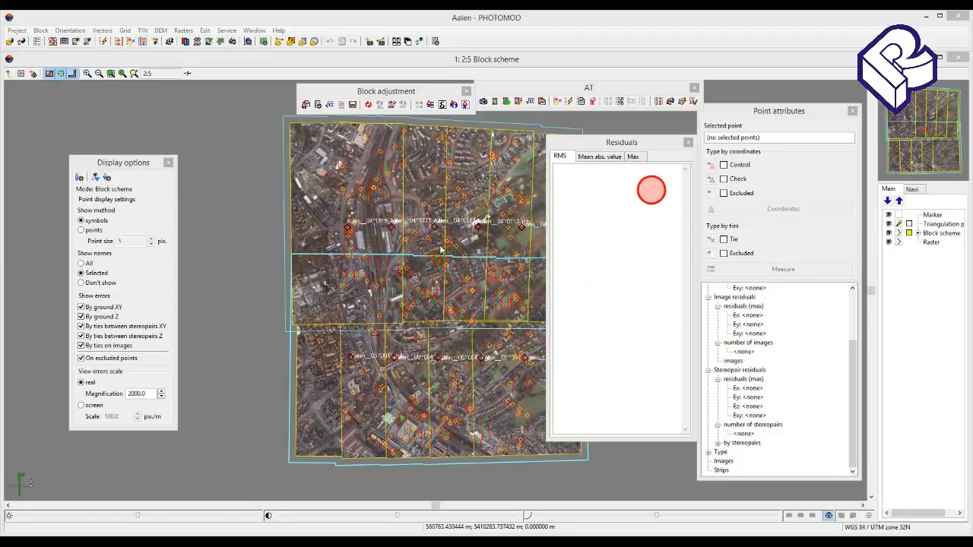
- Mark the same street point on images Aalen__04~0113 and Aalen__04~0114 and compare its image coordinates in the points measurement
click(432, 246)
click(621, 103)
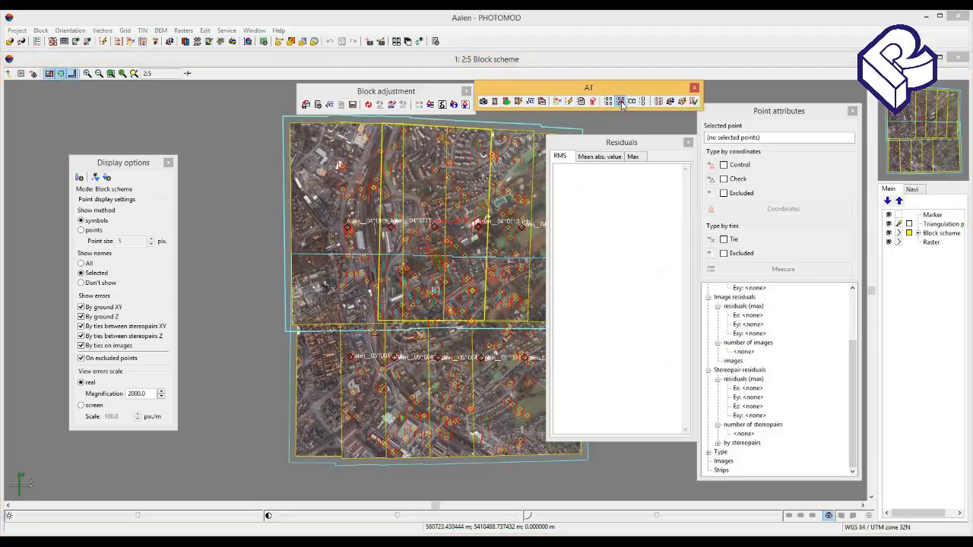
click(621, 102)
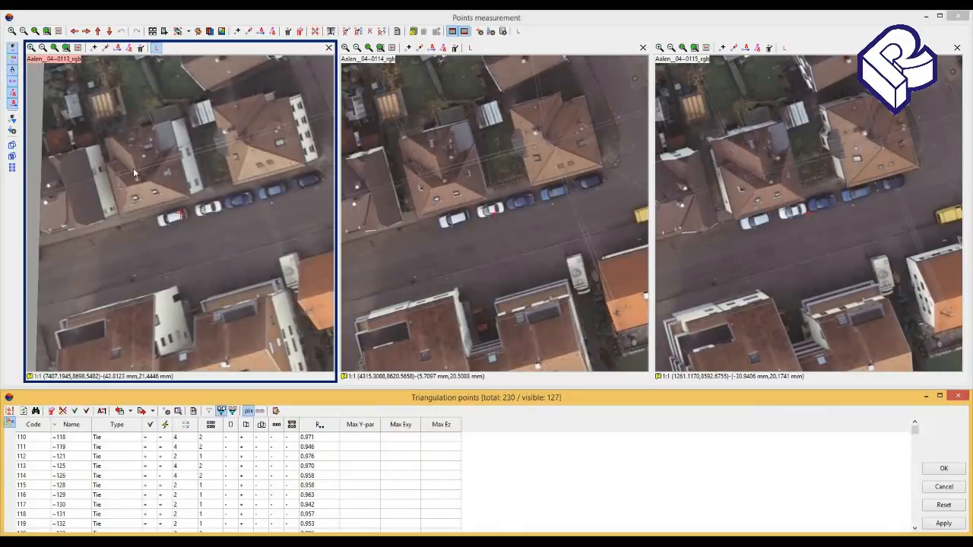
click(133, 280)
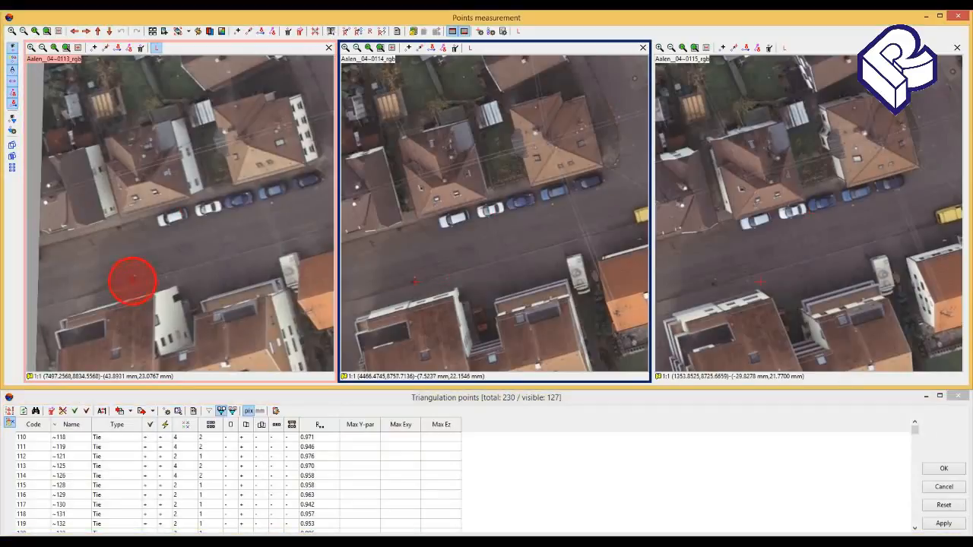
click(415, 281)
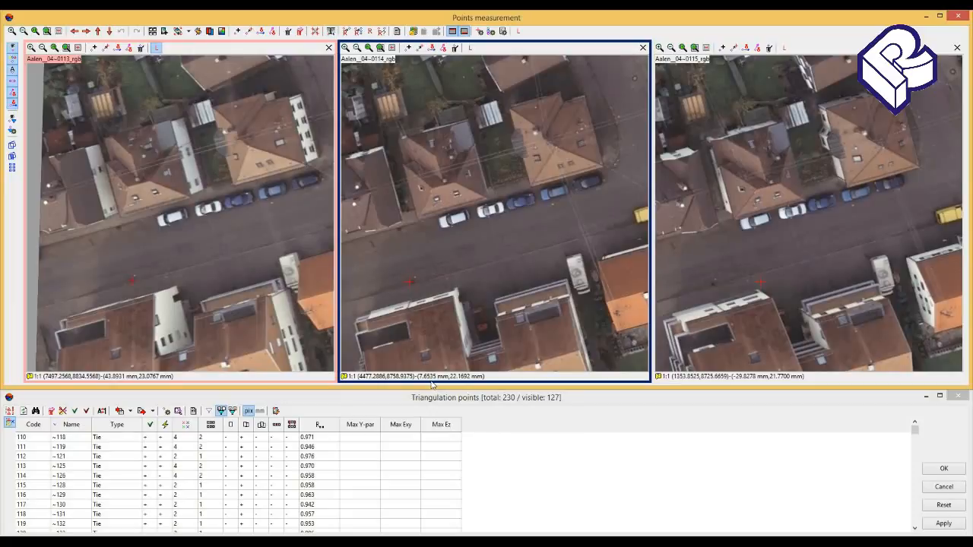
mouse_move(118, 382)
click(959, 17)
- Enable the free model option in the block adjustment parameters, using free georeference and a basis of 221.0 m
click(317, 105)
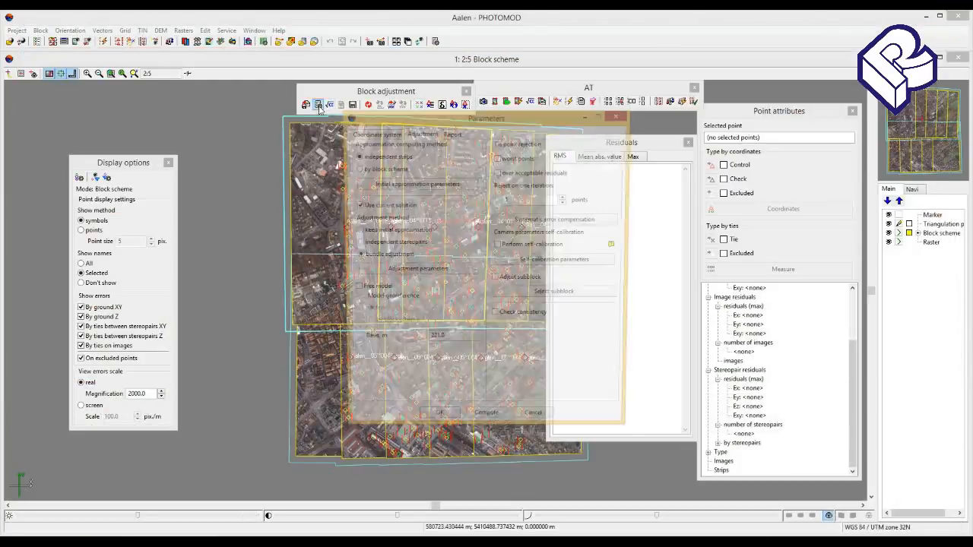
click(353, 289)
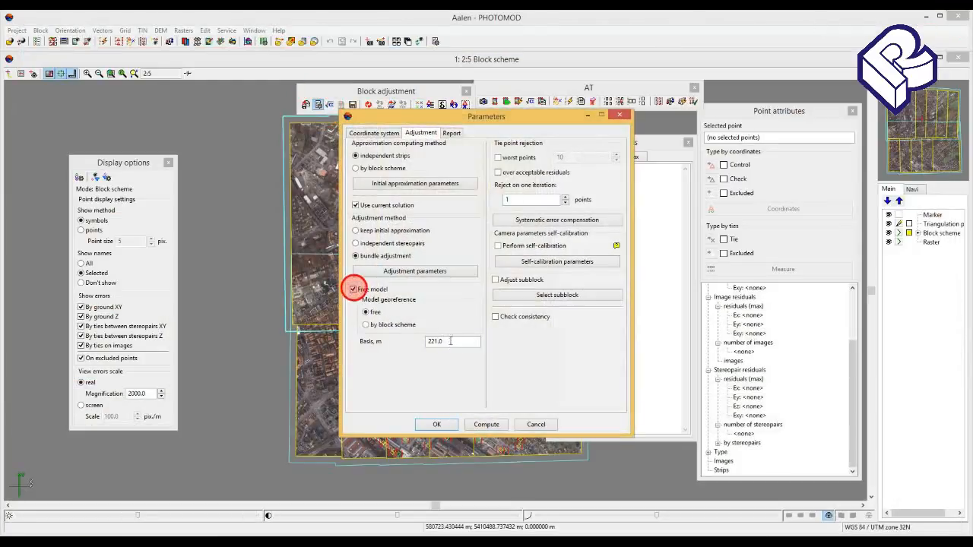
double_click(448, 342)
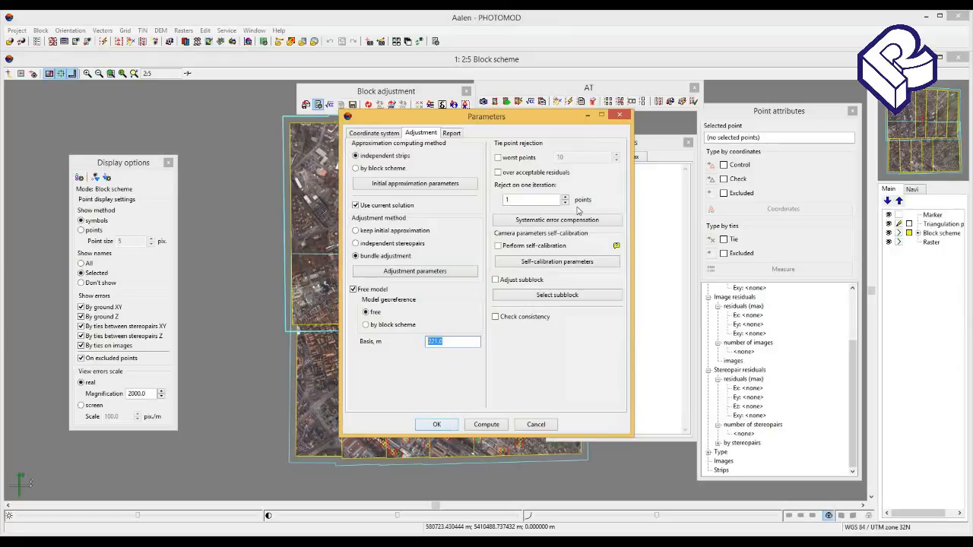
- Try systematic error compensation of the projection center coordinates common for strip, and close its settings without saving
click(498, 158)
click(535, 220)
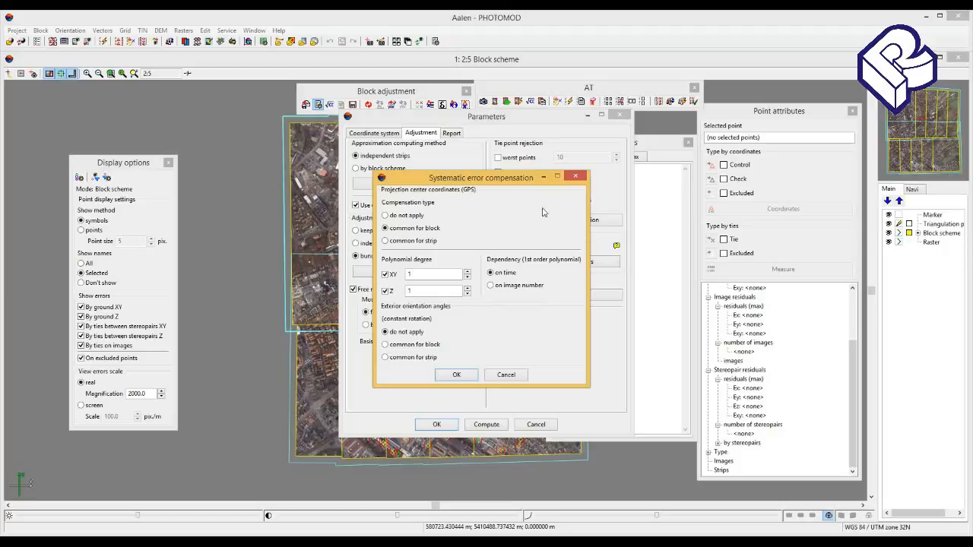
click(384, 240)
click(387, 229)
click(386, 241)
click(576, 175)
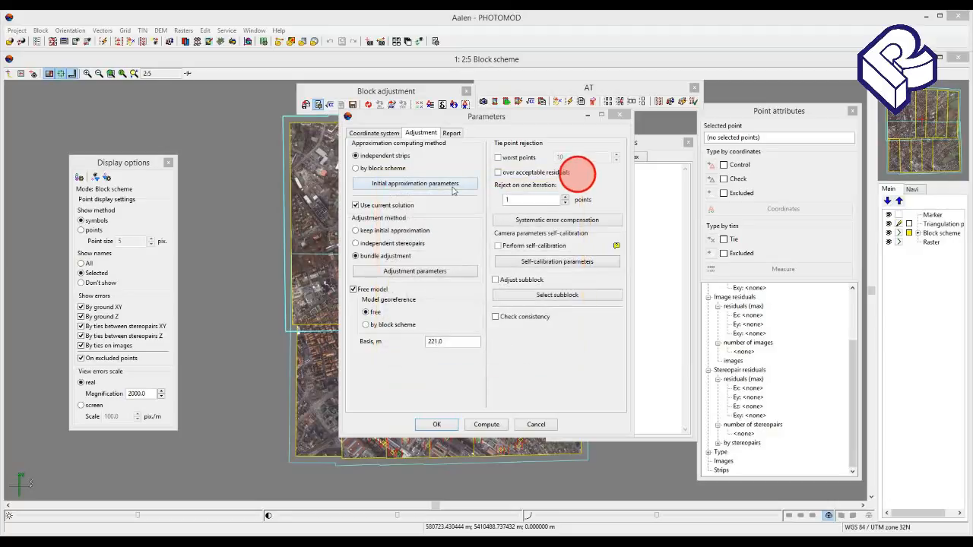
- Try computing the approximation by block scheme, and review the camera self-calibration coefficients without changing them
click(357, 168)
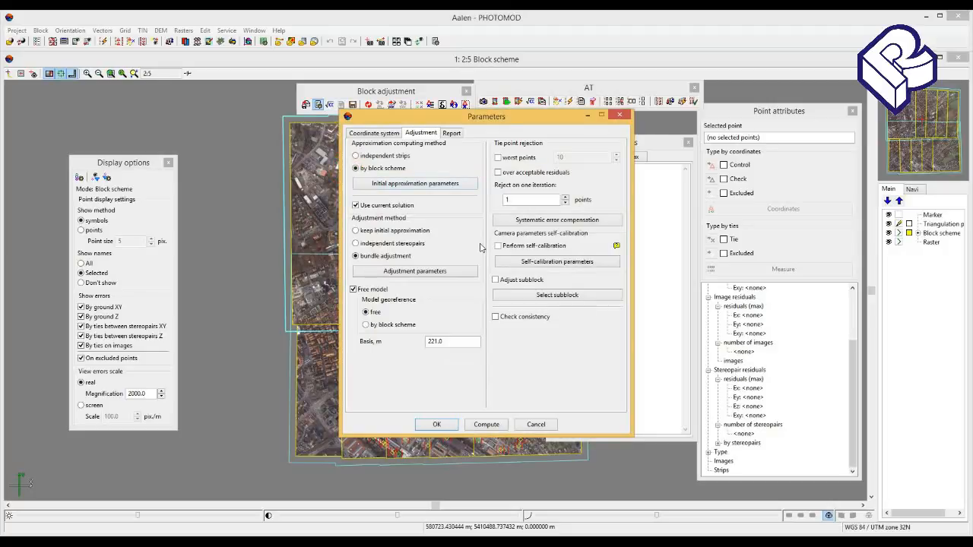
click(557, 262)
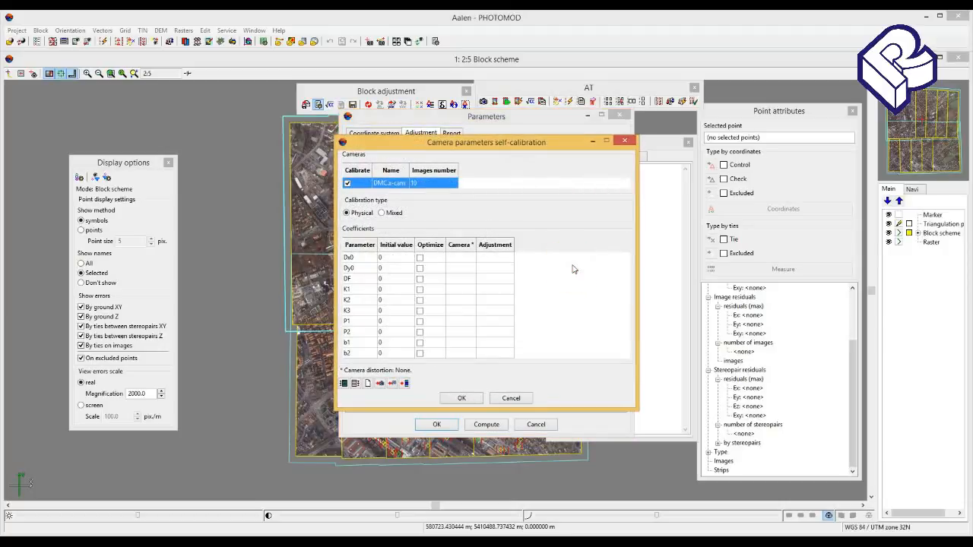
drag(424, 142, 595, 150)
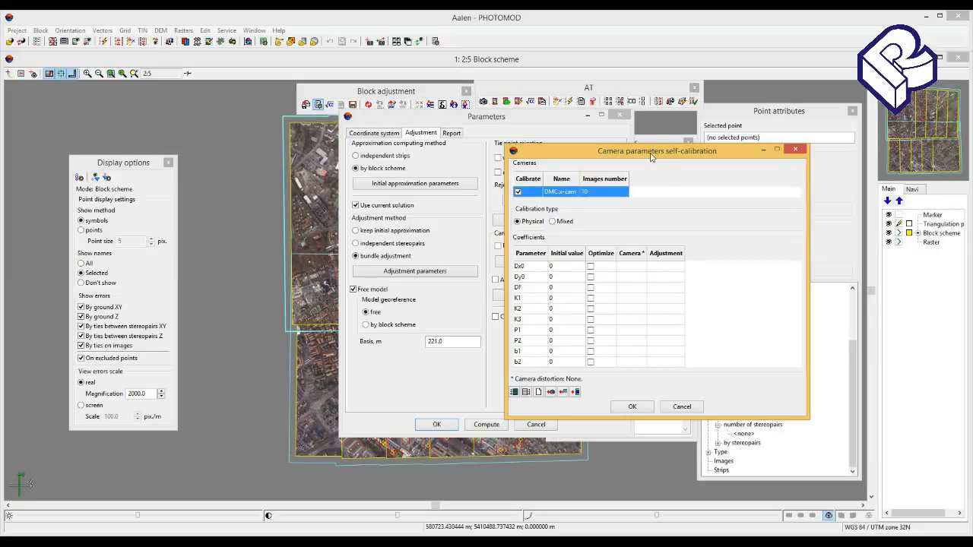
drag(651, 152, 618, 154)
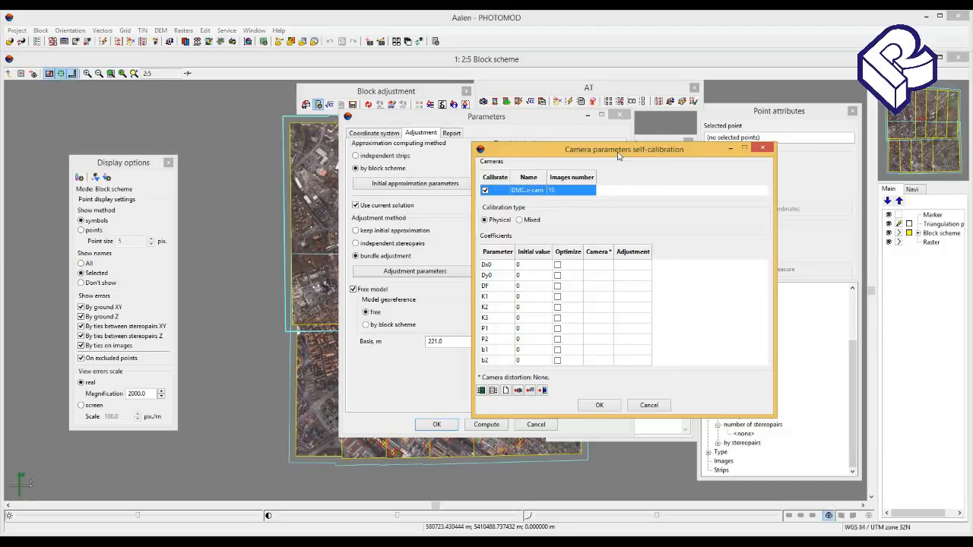
click(765, 149)
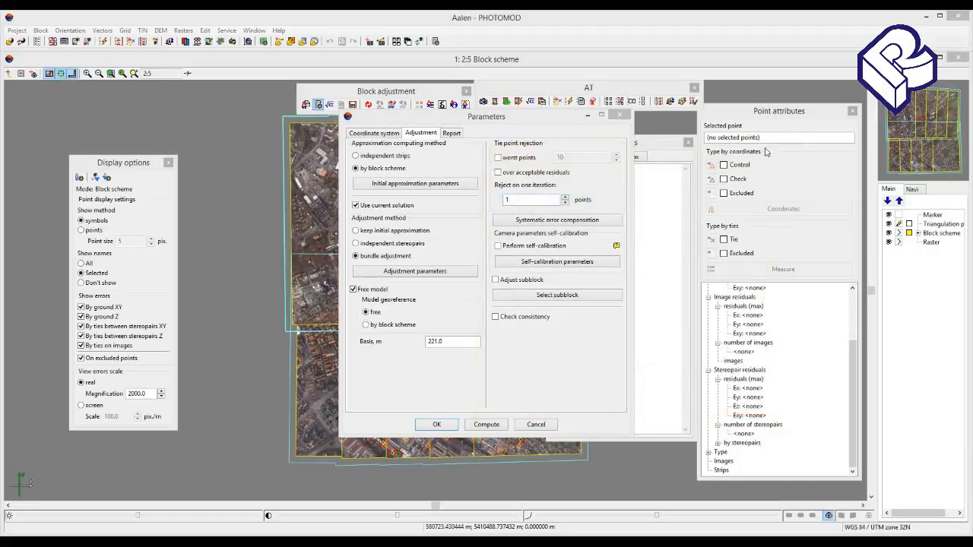
- Review the image list for subblock adjustment without saving a selection, and try the consistency check option
click(563, 298)
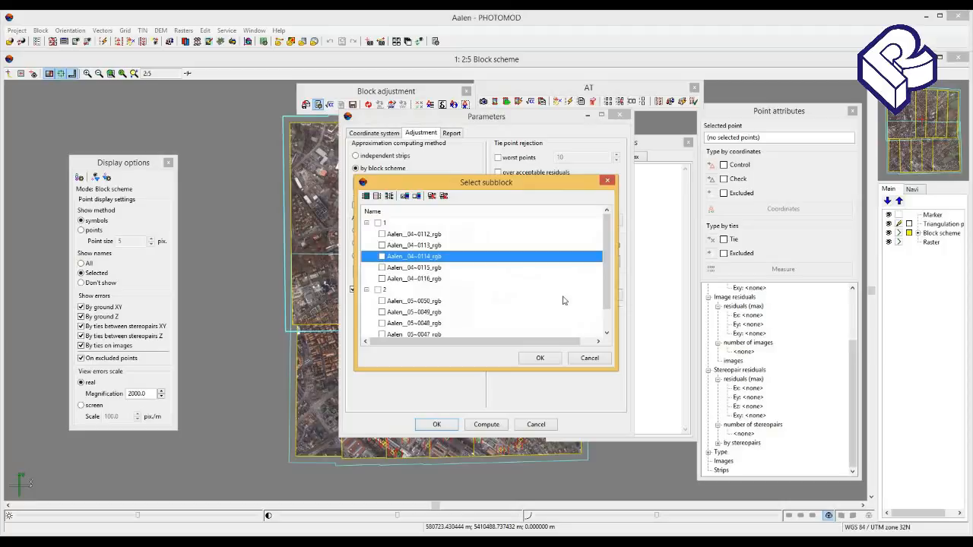
click(610, 182)
click(496, 317)
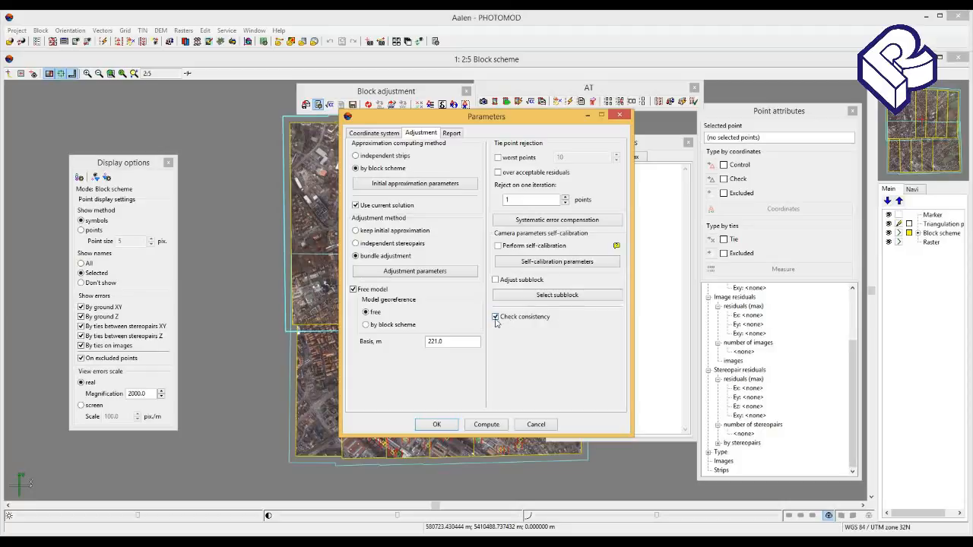
click(495, 319)
- Review the block's coordinate system and the adjustment report settings, including the acceptable XY residuals
click(378, 134)
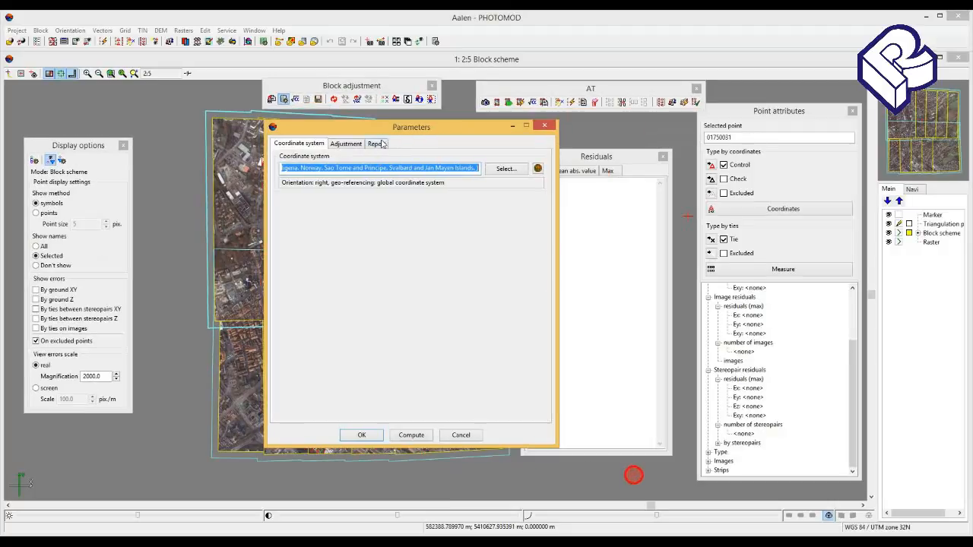
click(377, 143)
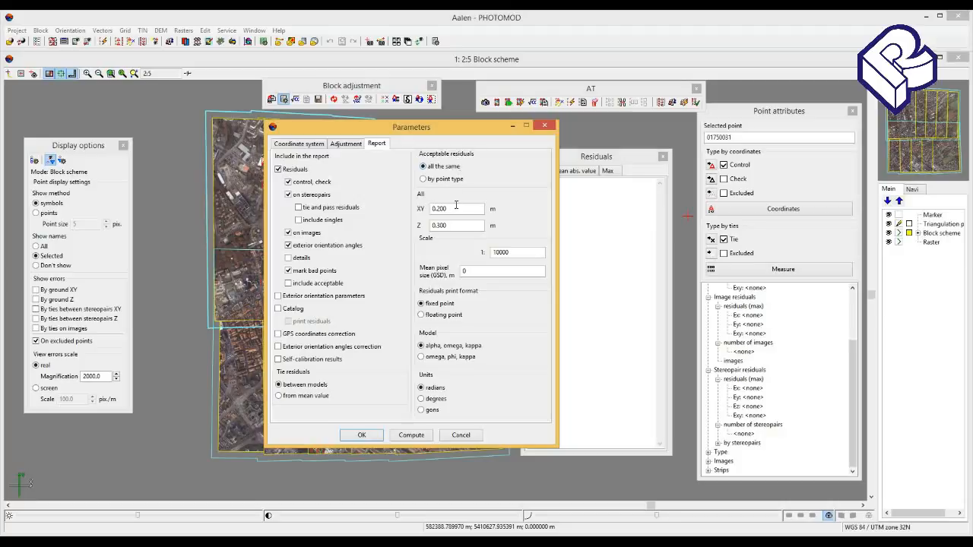
drag(461, 210, 408, 212)
- Compute the free model bundle adjustment with independent strips approximation, free georeference and a 221.0 m basis
click(355, 145)
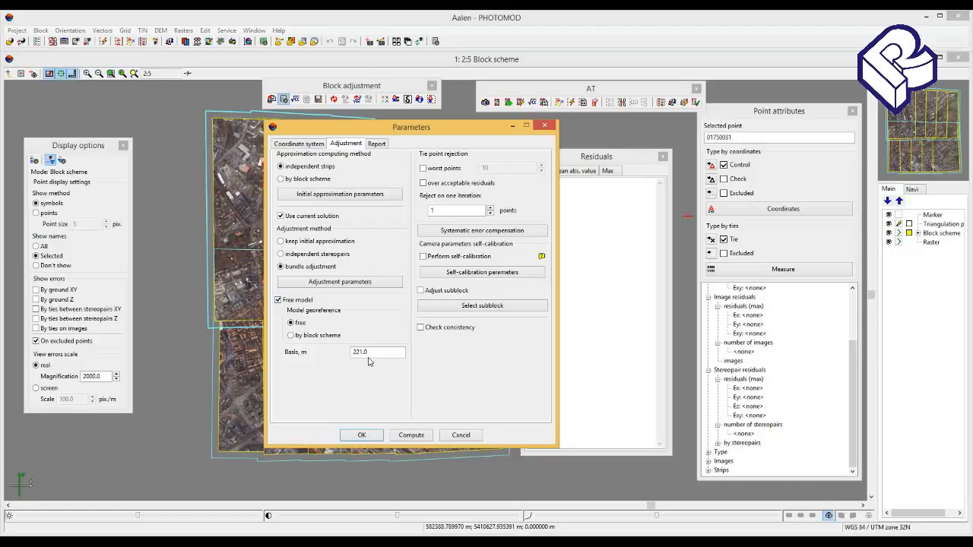
click(417, 436)
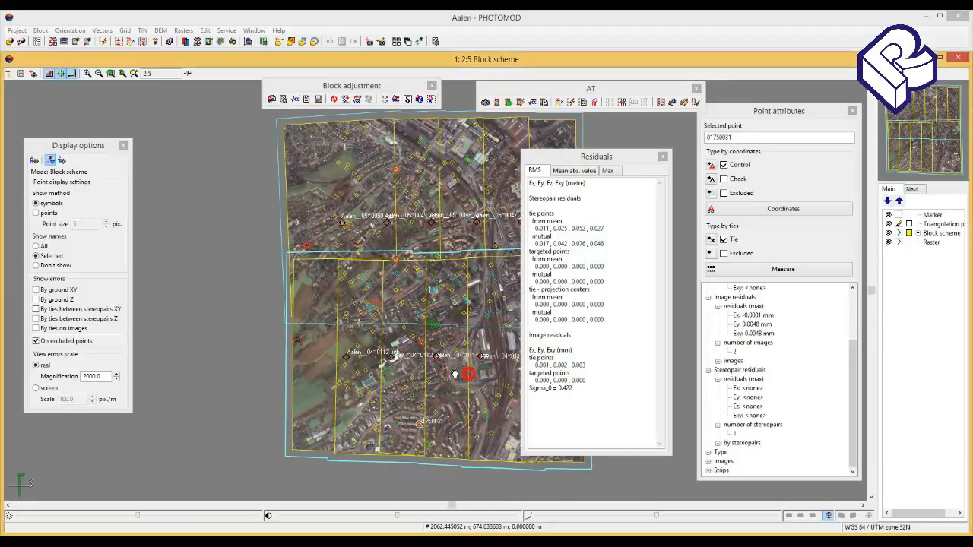
drag(469, 374, 411, 377)
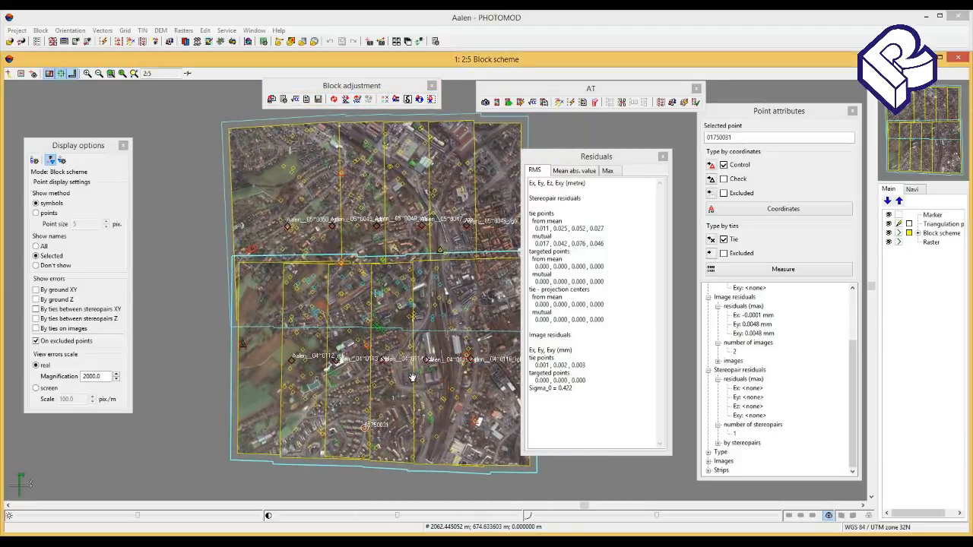
- Examine the RMS, mean absolute and maximum residuals of the tie points, and the Sigma_0 value
click(580, 170)
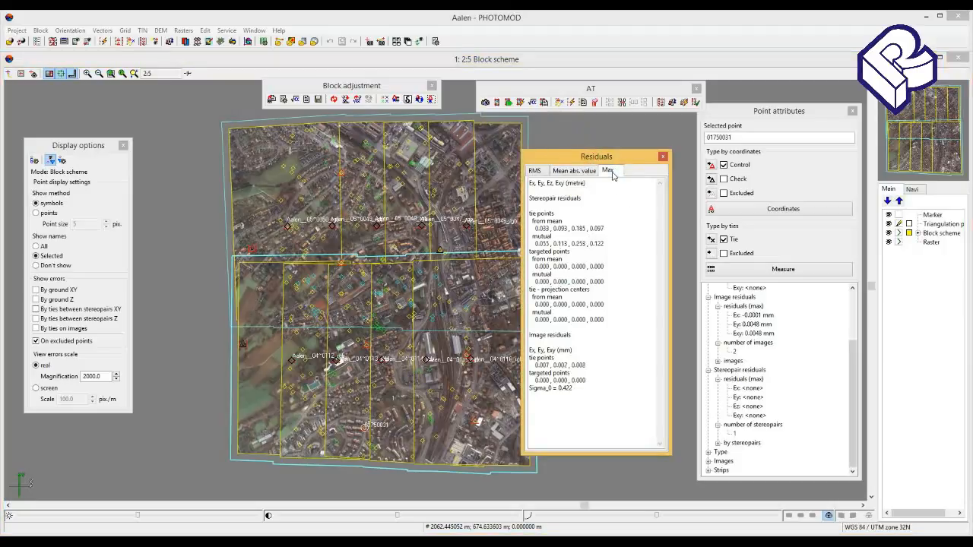
click(613, 172)
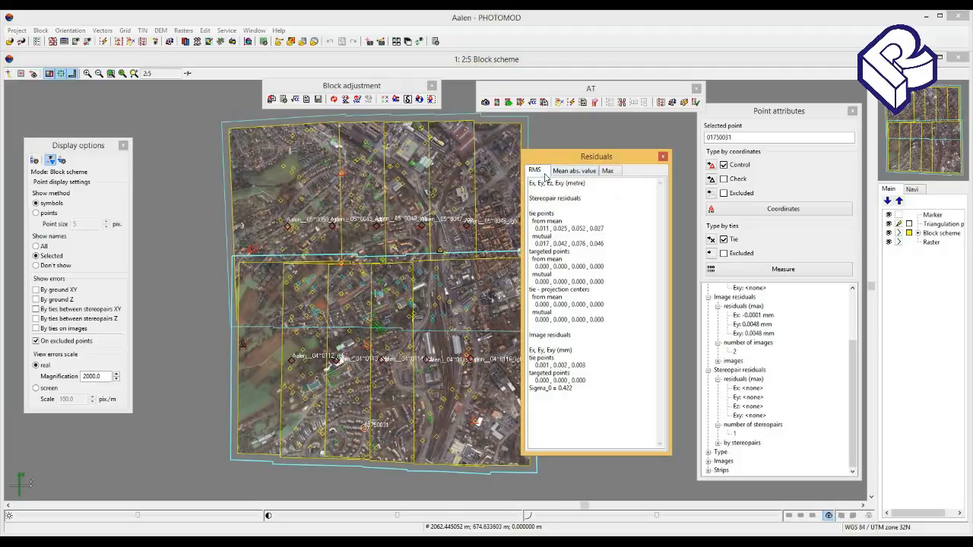
click(566, 171)
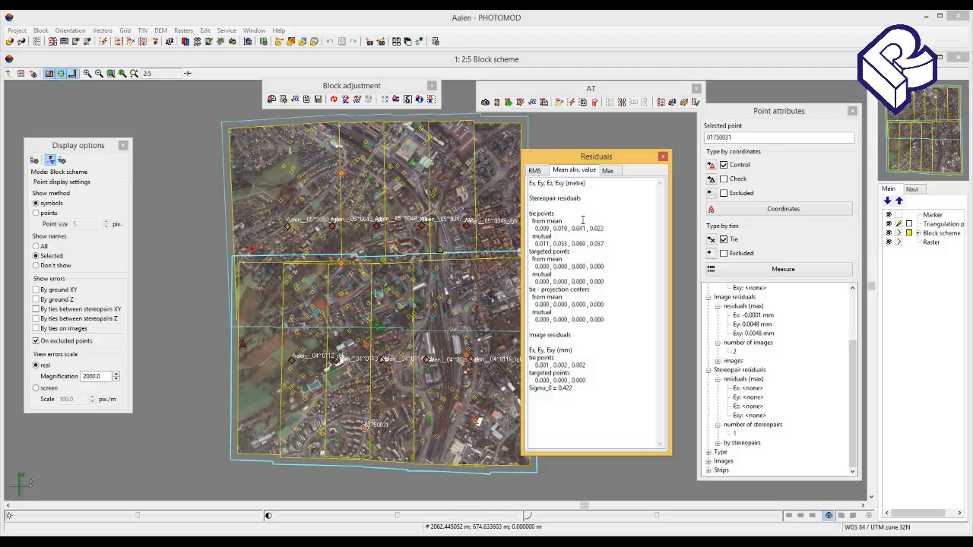
click(607, 171)
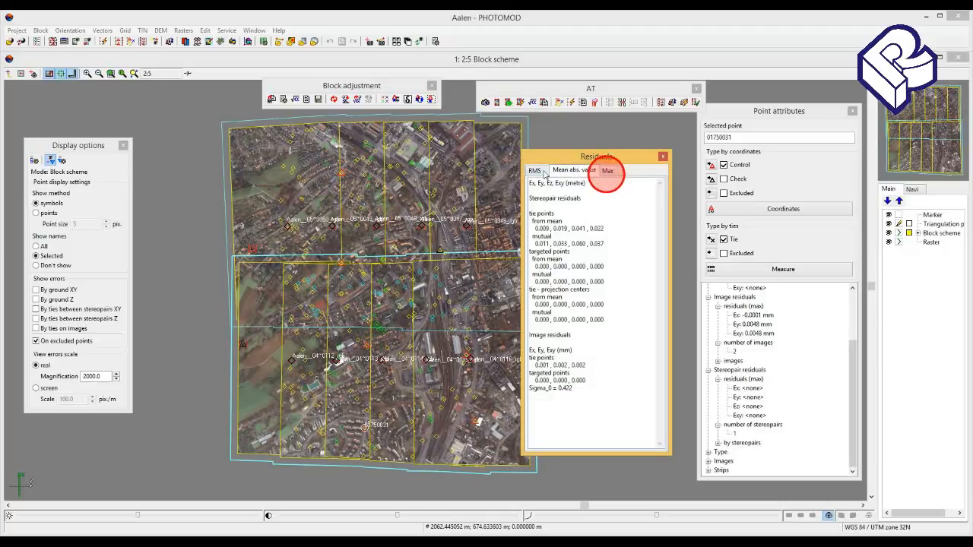
click(543, 171)
click(578, 172)
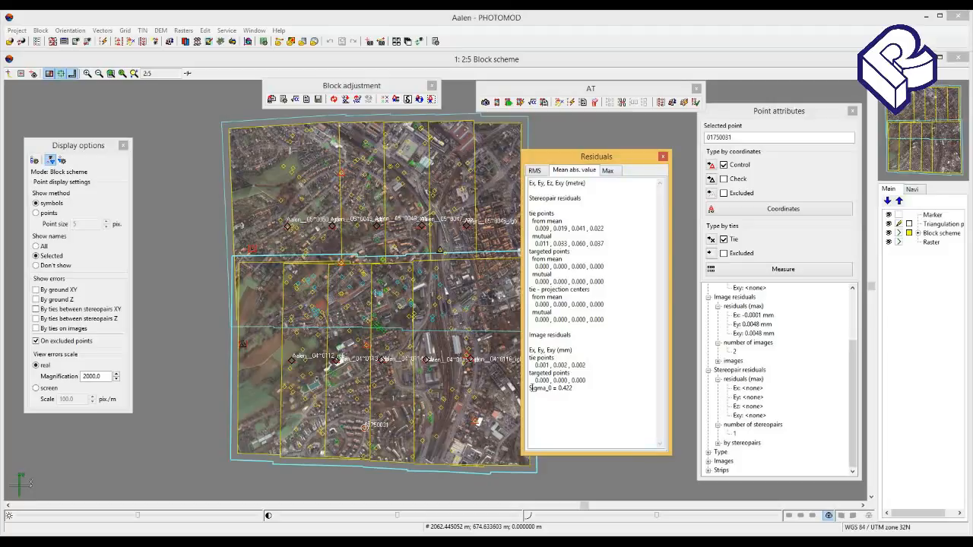
drag(531, 388, 574, 388)
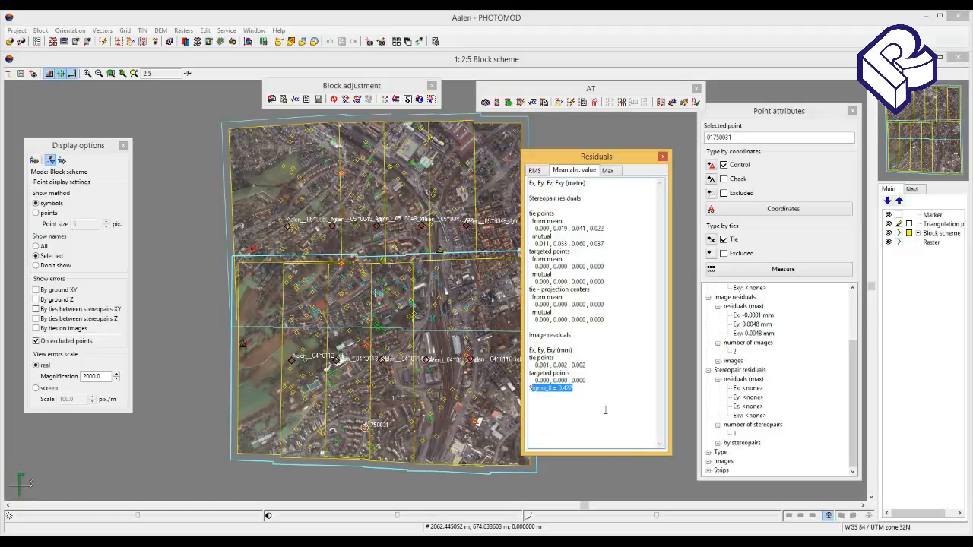
- Apply the block layout by ties, using tie points, GC points, imported exterior orientation and adjustment results
click(53, 42)
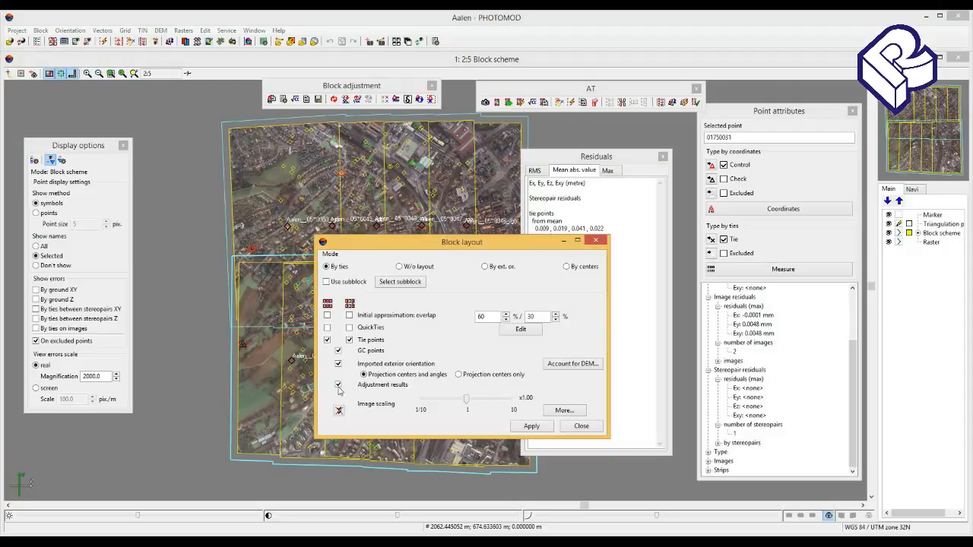
drag(454, 245, 375, 237)
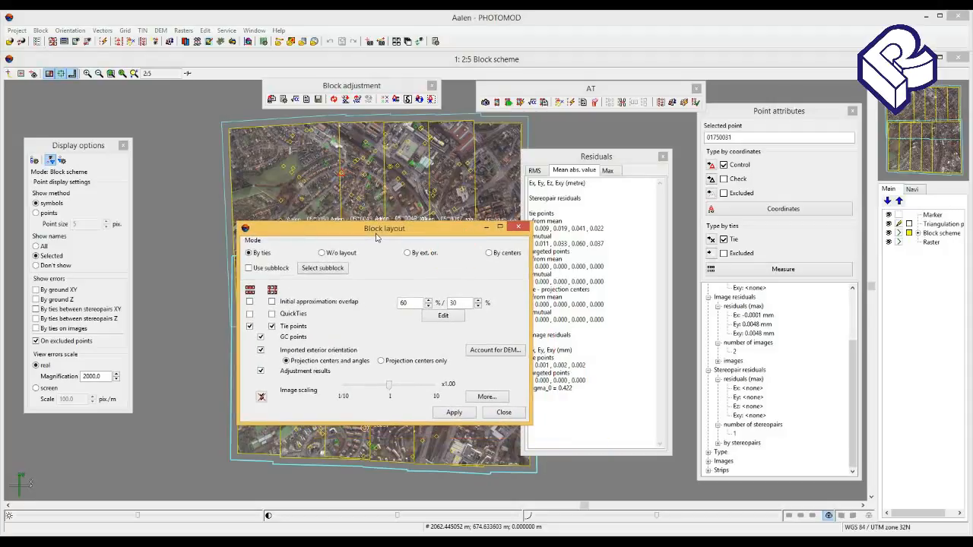
click(456, 412)
click(517, 227)
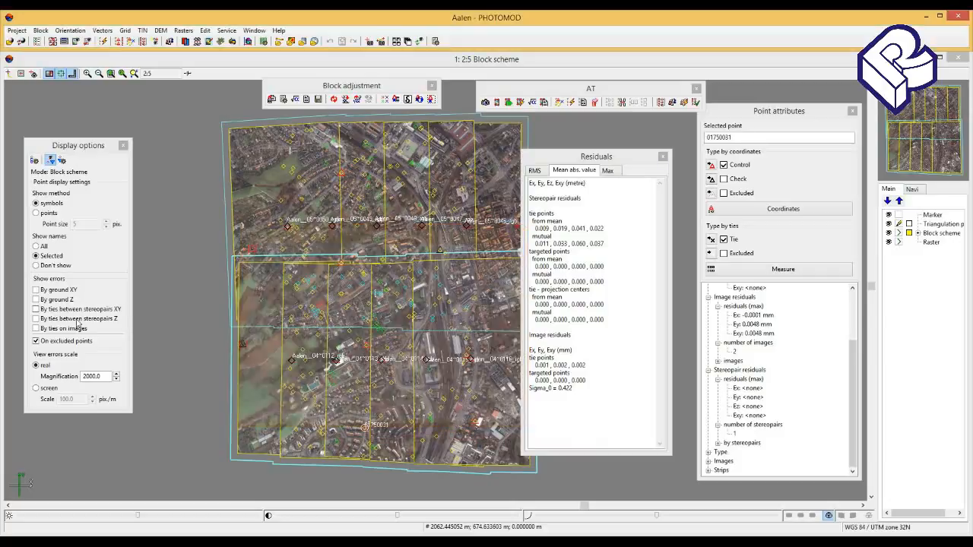
- Show the tie errors between stereopairs in XY and Z and on images, leaving the ground XY and Z errors off
click(35, 290)
click(35, 299)
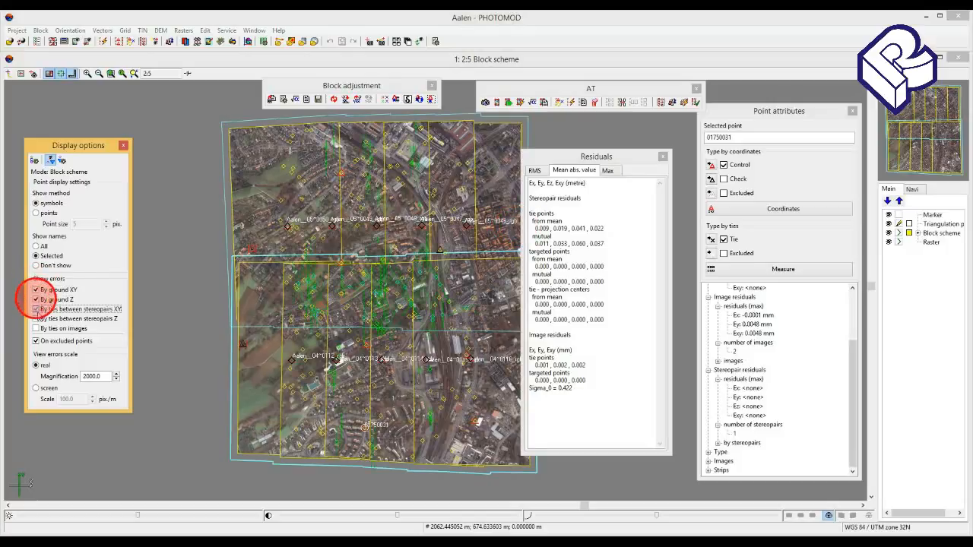
click(36, 318)
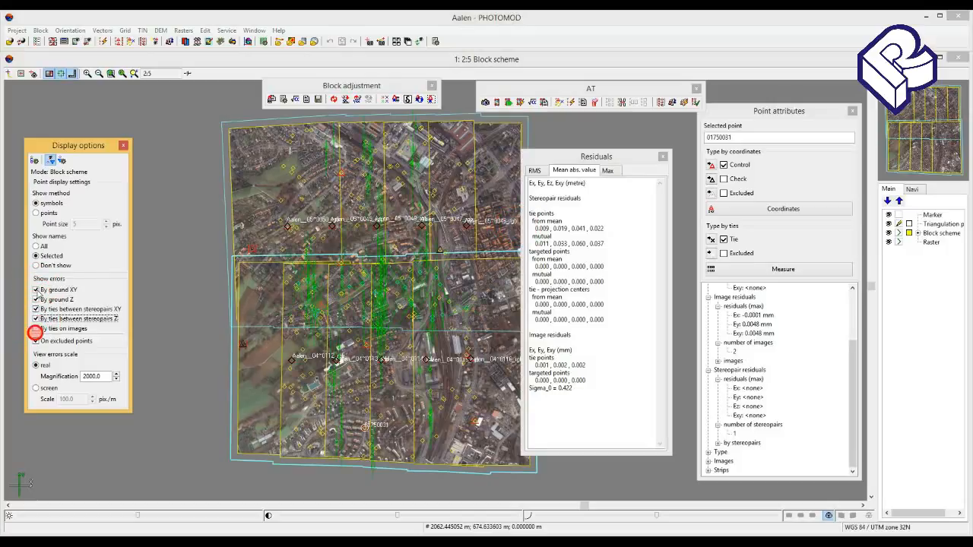
click(36, 328)
click(36, 290)
click(35, 299)
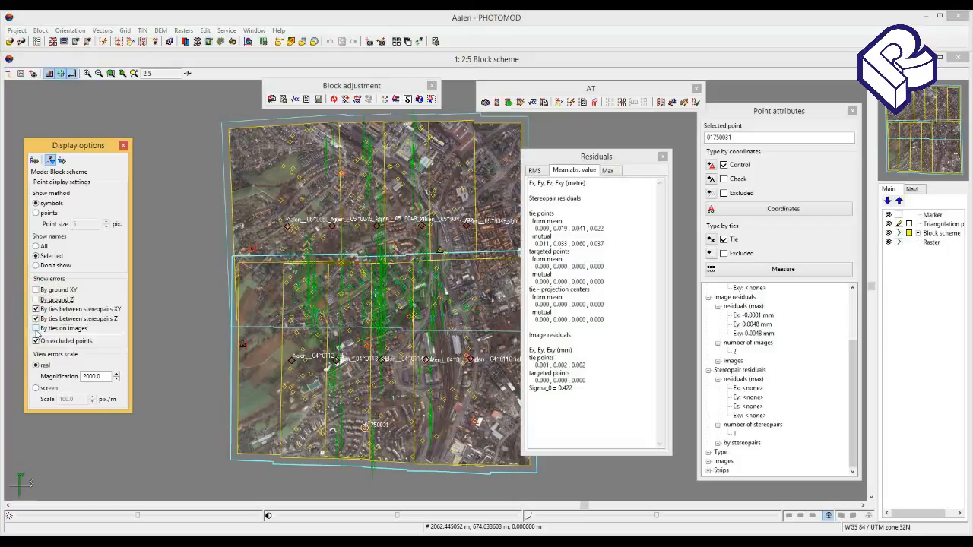
click(36, 329)
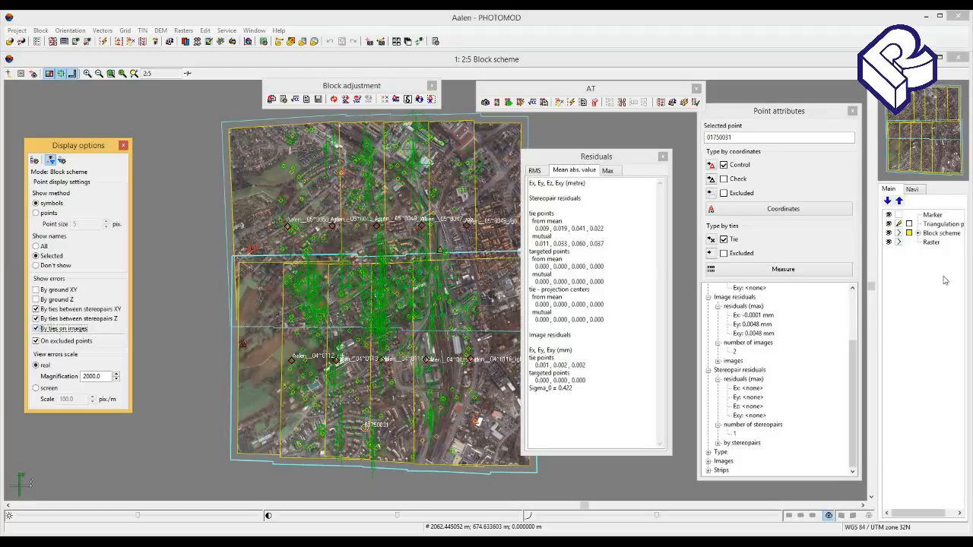
- Hide the block scheme and raster layers so that only the triangulation points and their error vectors are displayed
click(889, 232)
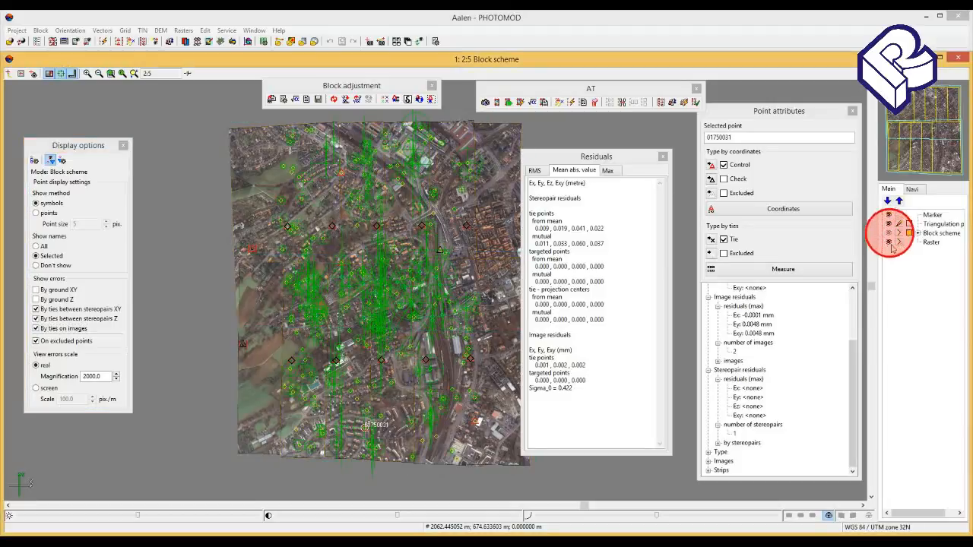
click(889, 242)
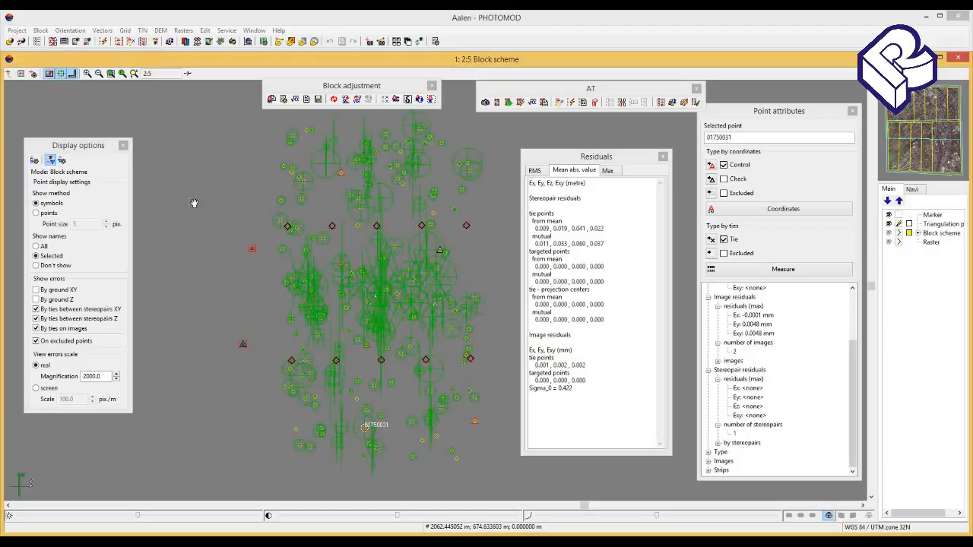
drag(75, 149, 84, 144)
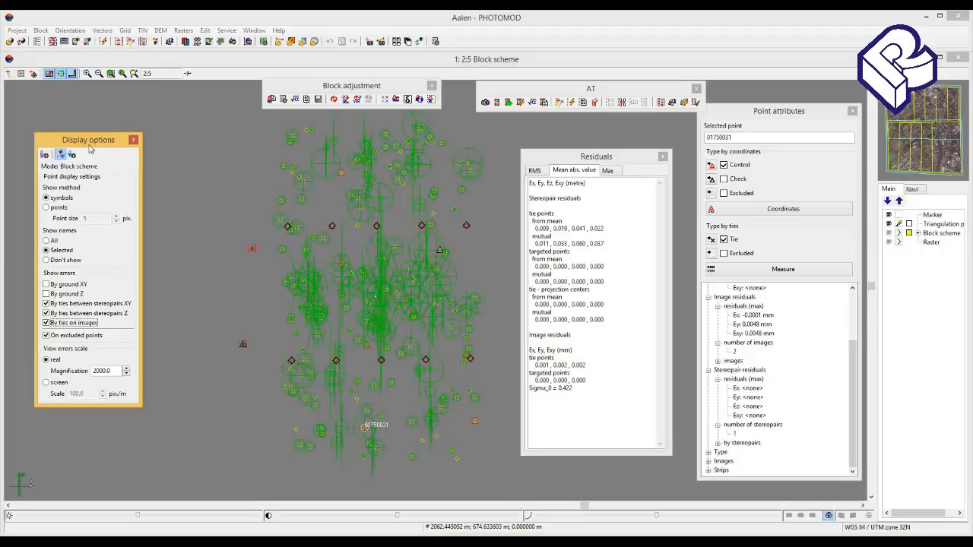
- Show the tie errors between stereopairs in XY alone, then switch the display to the Z errors alone
click(45, 314)
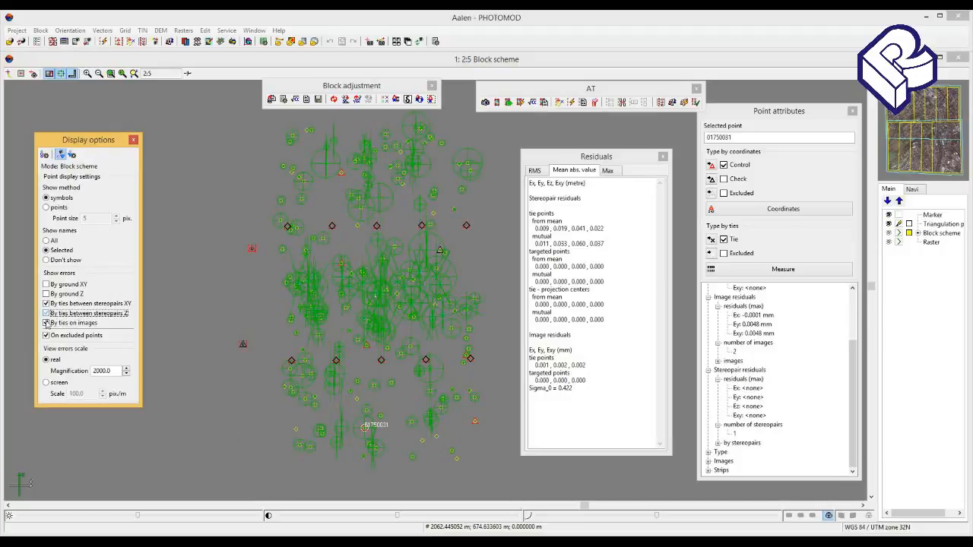
click(45, 323)
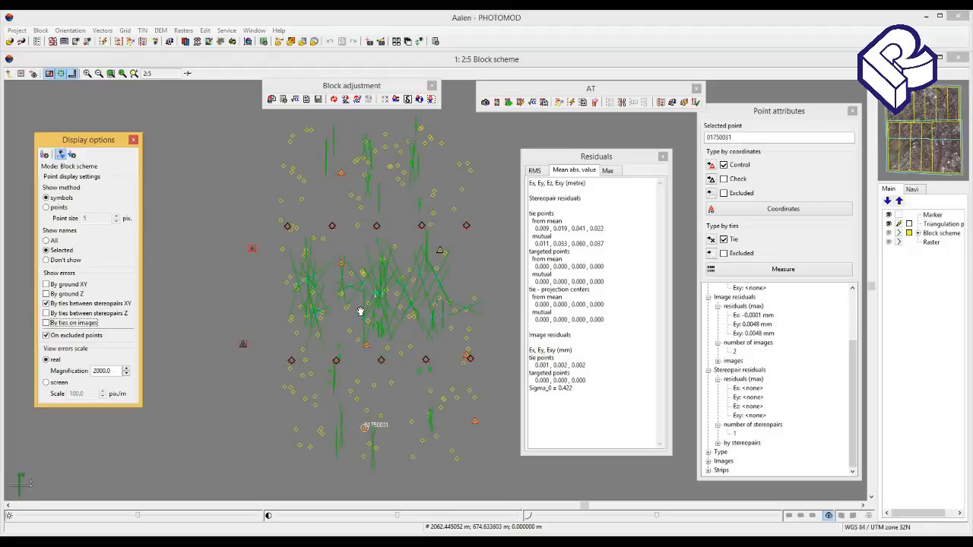
click(46, 313)
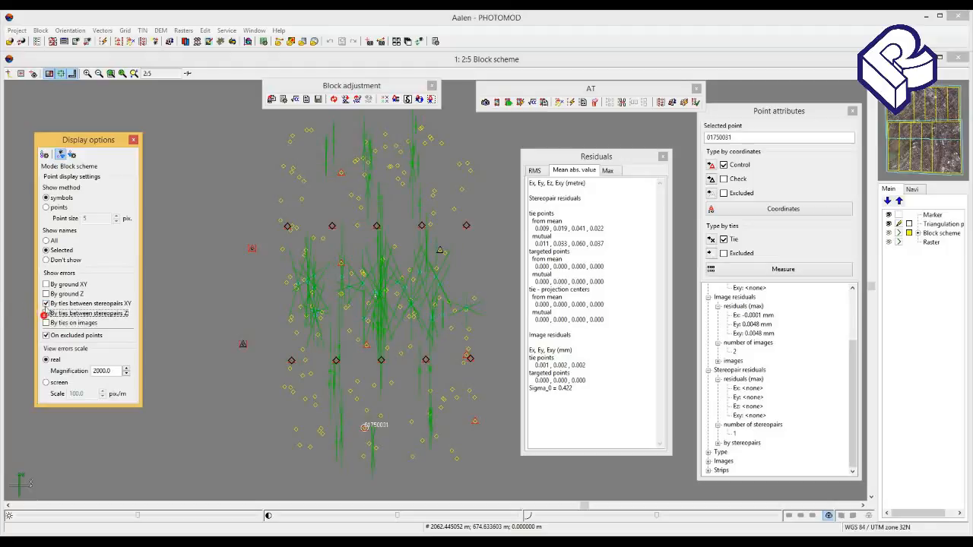
click(46, 303)
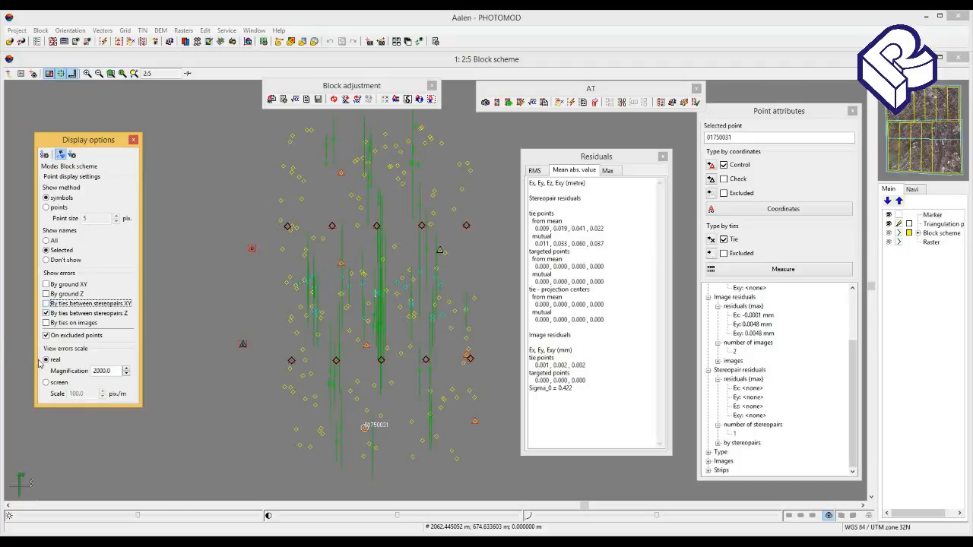
- View the errors at the screen scale of 100.0 pix/m, then return to the real scale with 2000.0 magnification
click(46, 382)
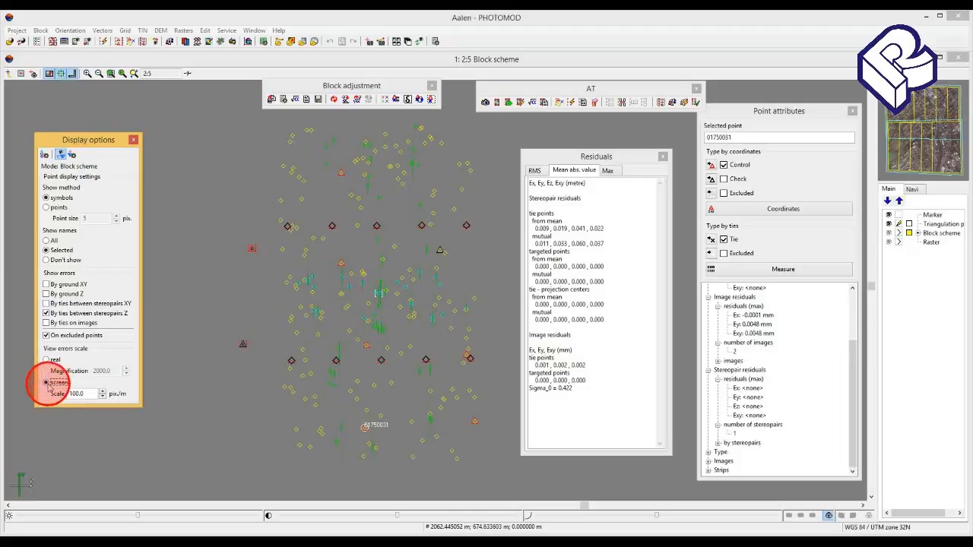
click(47, 364)
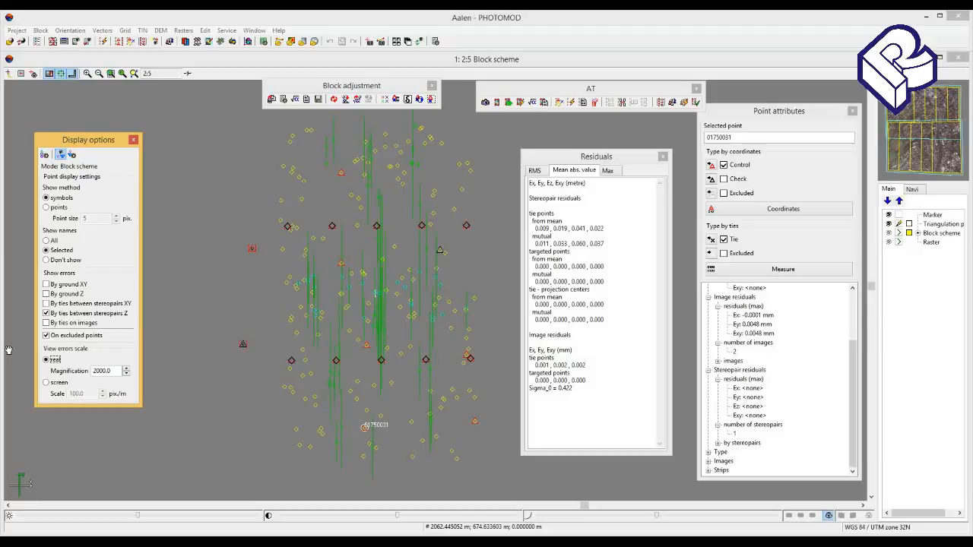
- Show only the tie errors on images, leaving the XY and Z errors between stereopairs off
click(45, 303)
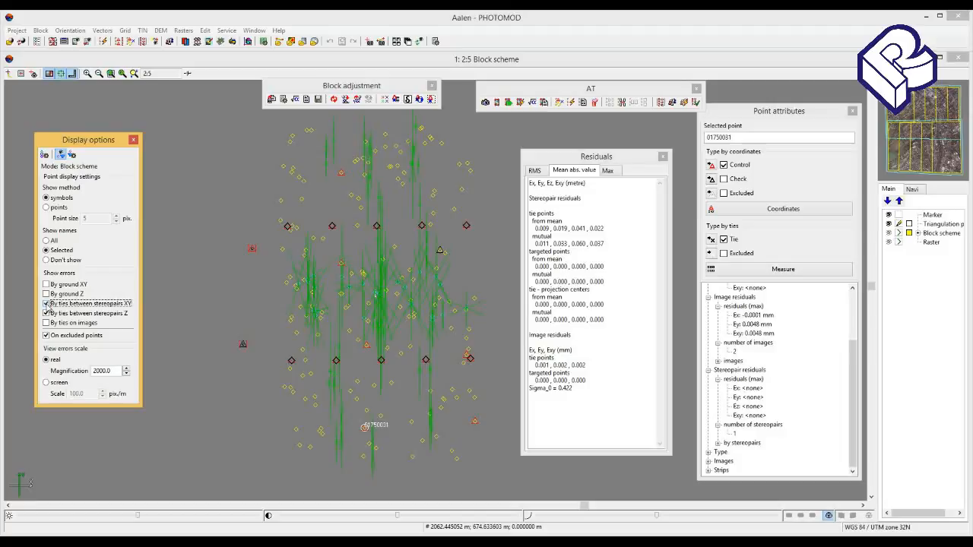
click(46, 323)
click(47, 313)
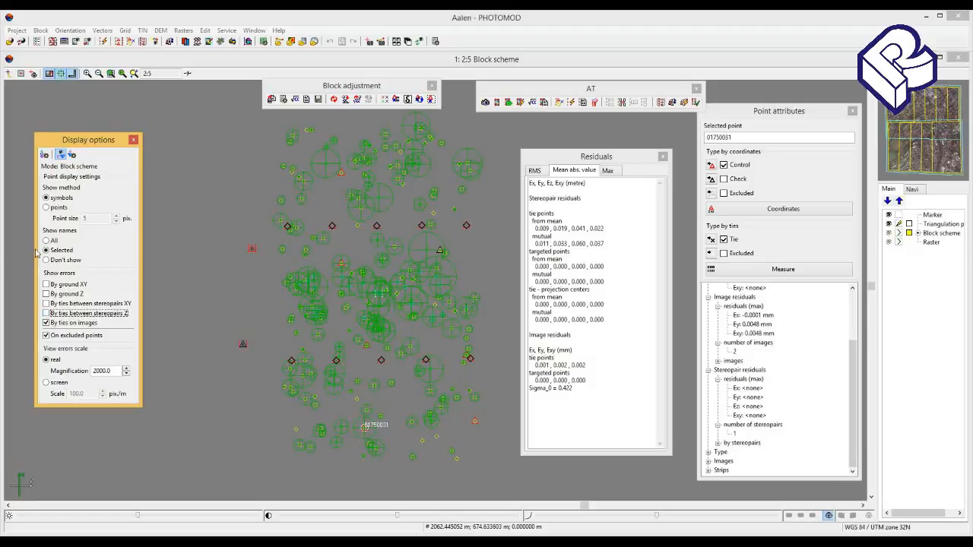
- Filter the points by residual value to those over acceptable residuals, using the tie on images criterion
click(72, 155)
click(73, 154)
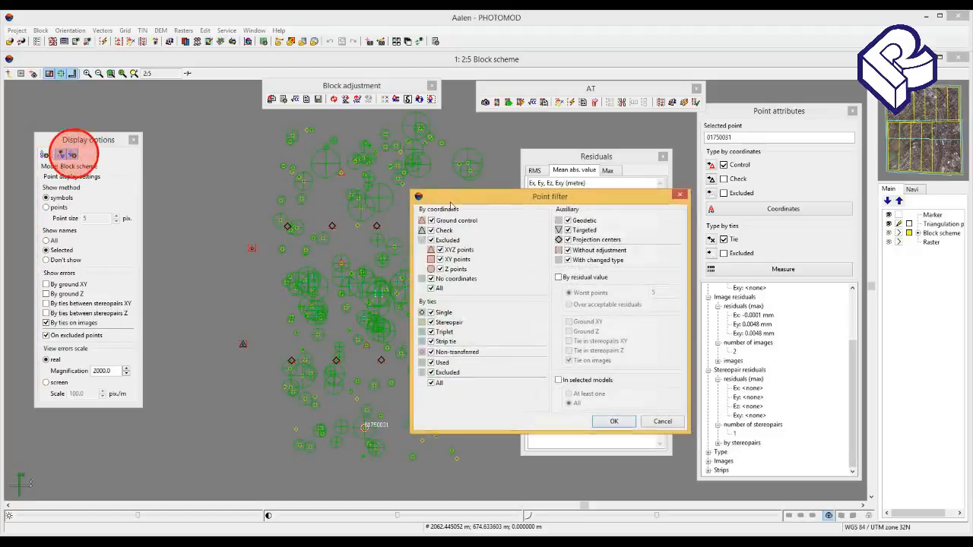
drag(462, 198, 349, 203)
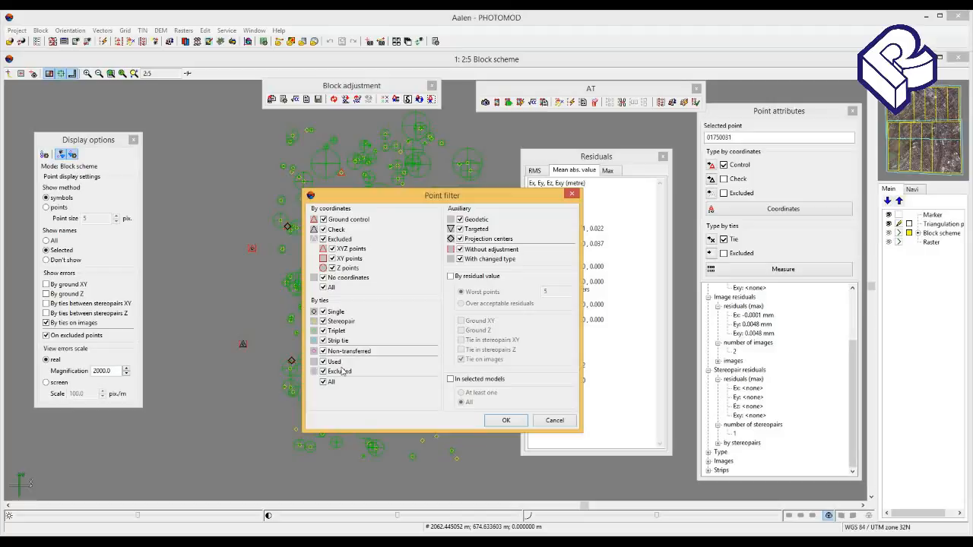
click(322, 278)
click(450, 276)
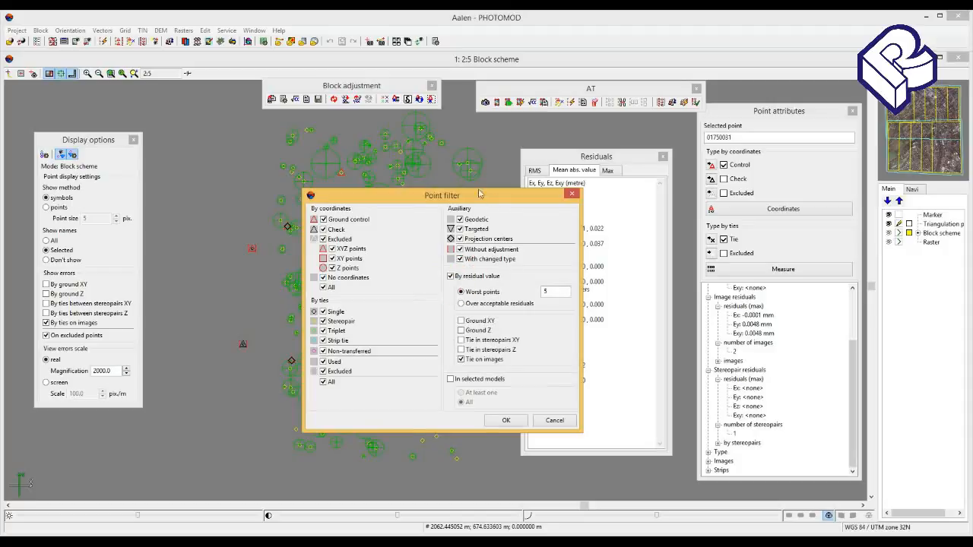
drag(493, 197, 465, 184)
click(434, 290)
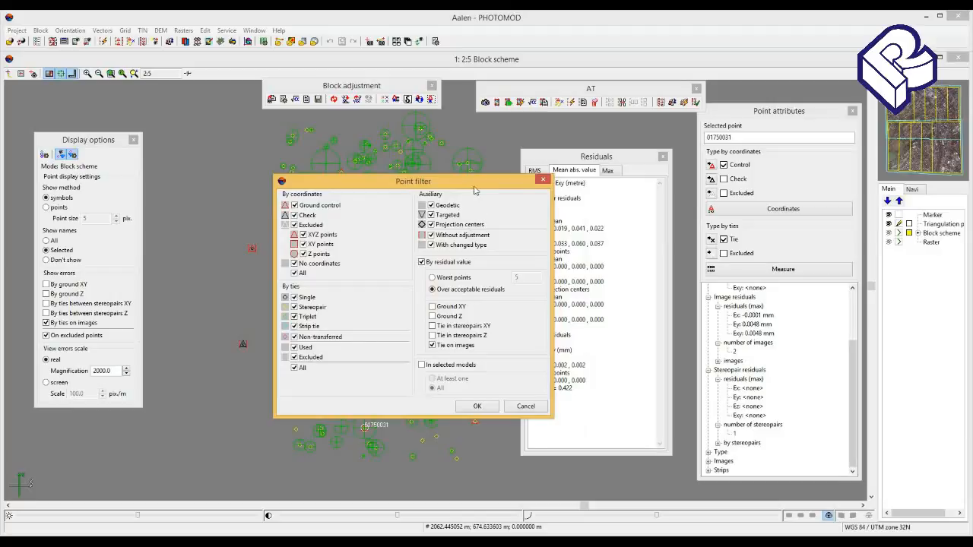
drag(474, 188, 453, 189)
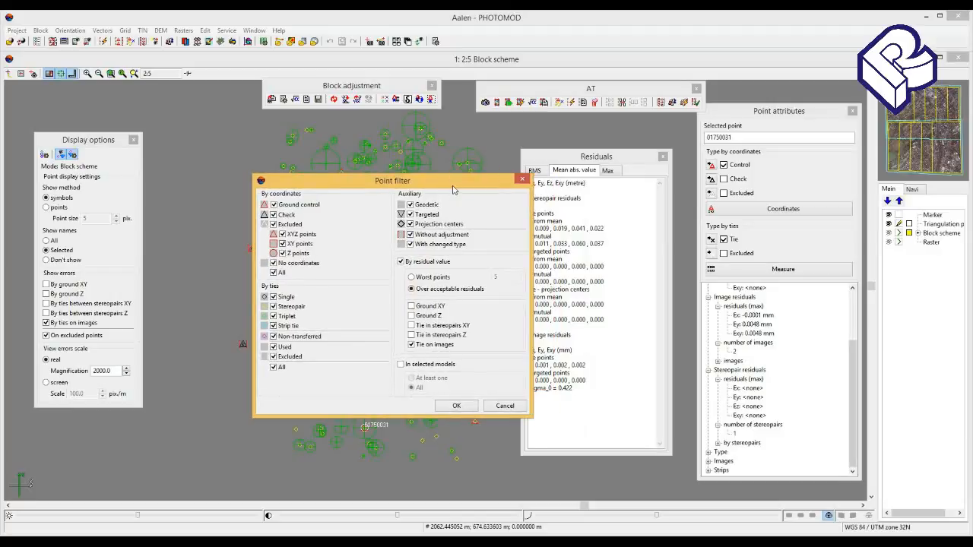
click(456, 406)
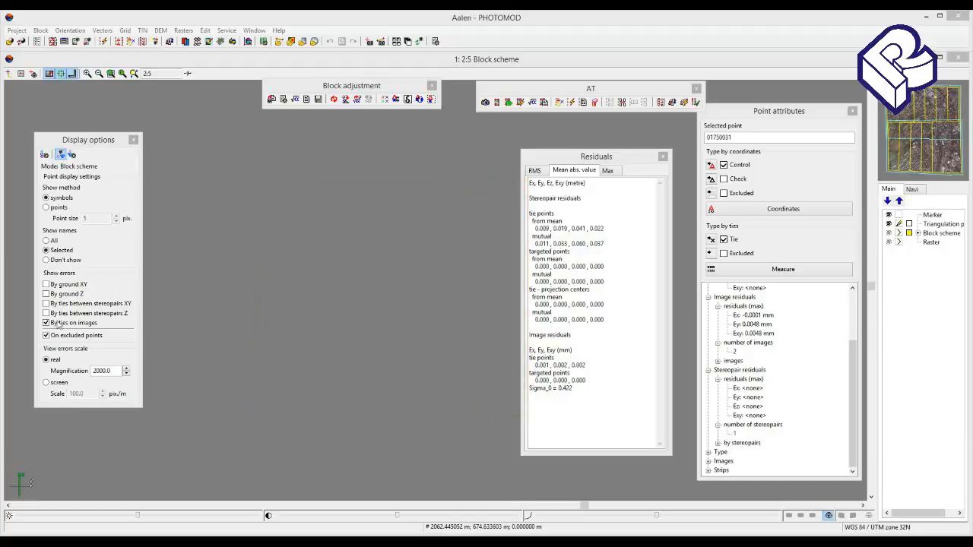
- Turn on the tie errors between stereopairs in XY and Z, and apply the acceptable residuals filter with these criteria
click(47, 313)
click(47, 303)
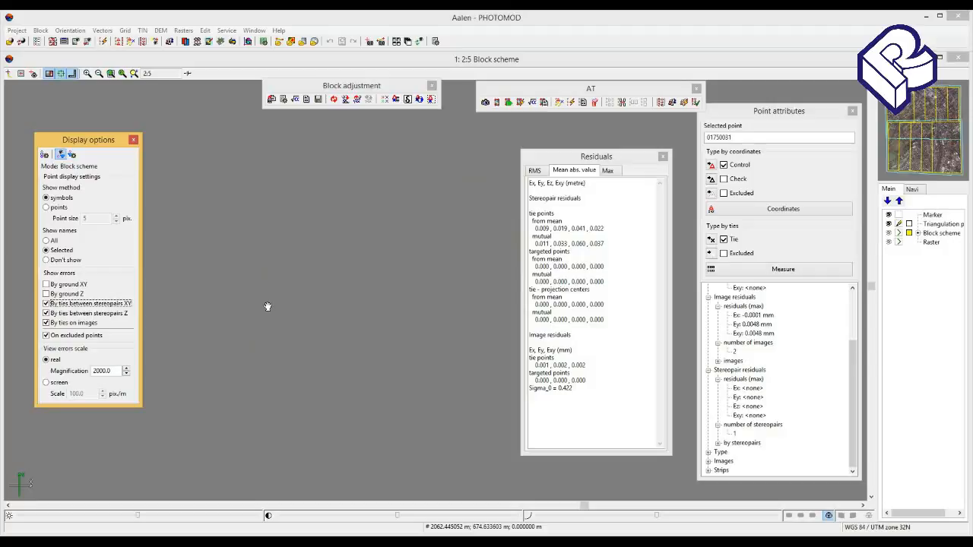
click(72, 155)
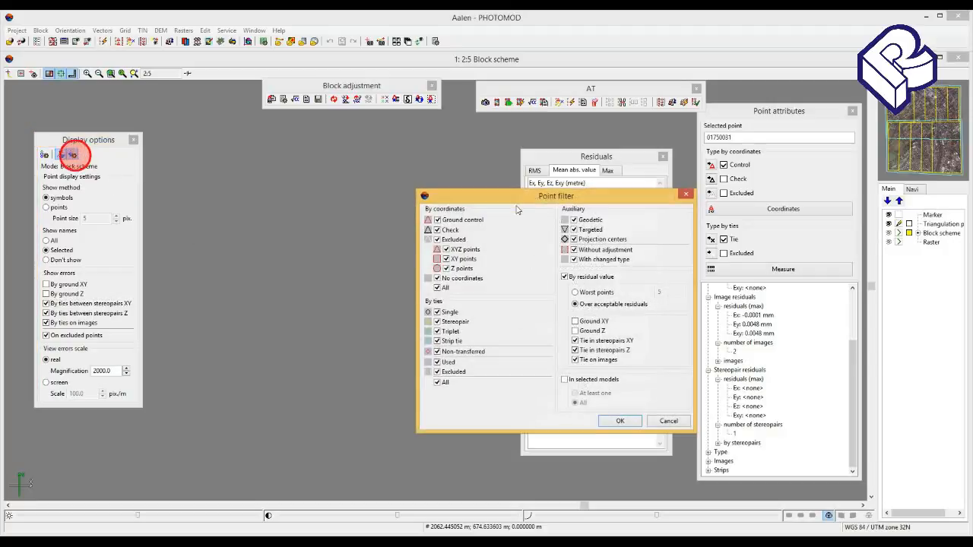
key(Return)
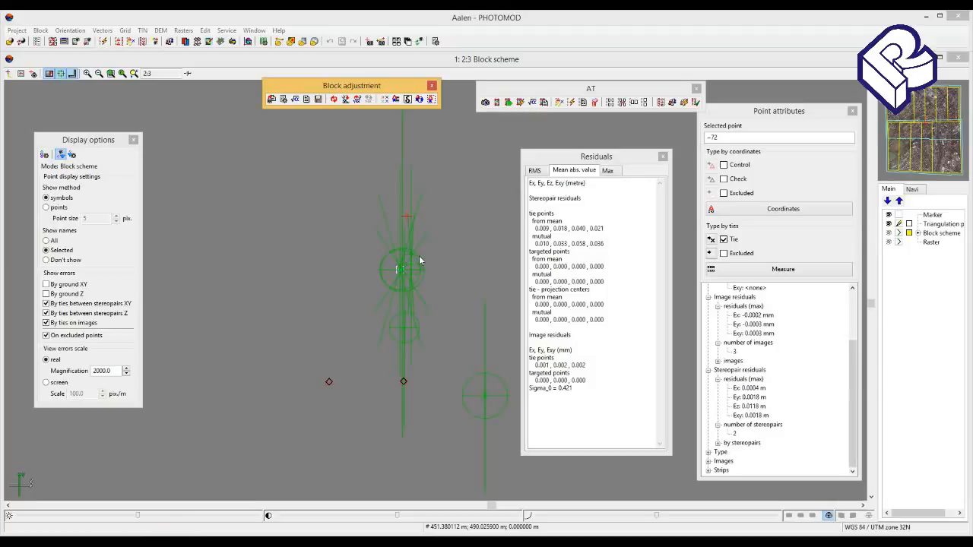
- Turn off the free model option and compute the bundle adjustment with the independent strips approximation
click(283, 99)
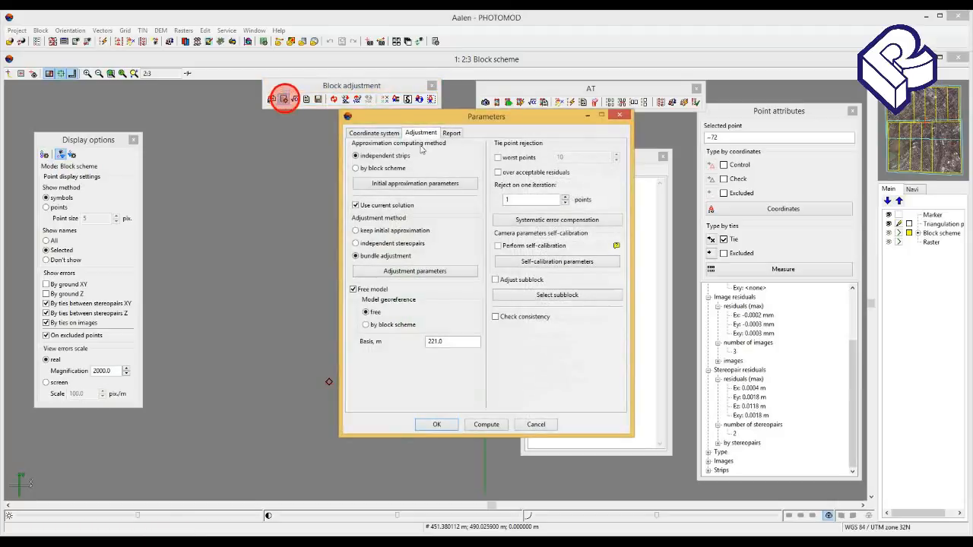
drag(473, 125, 445, 126)
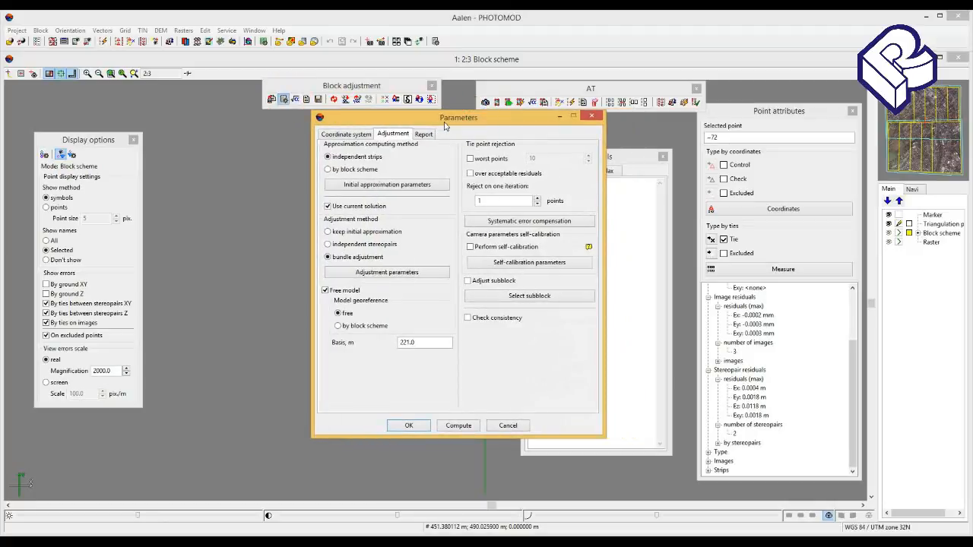
click(325, 291)
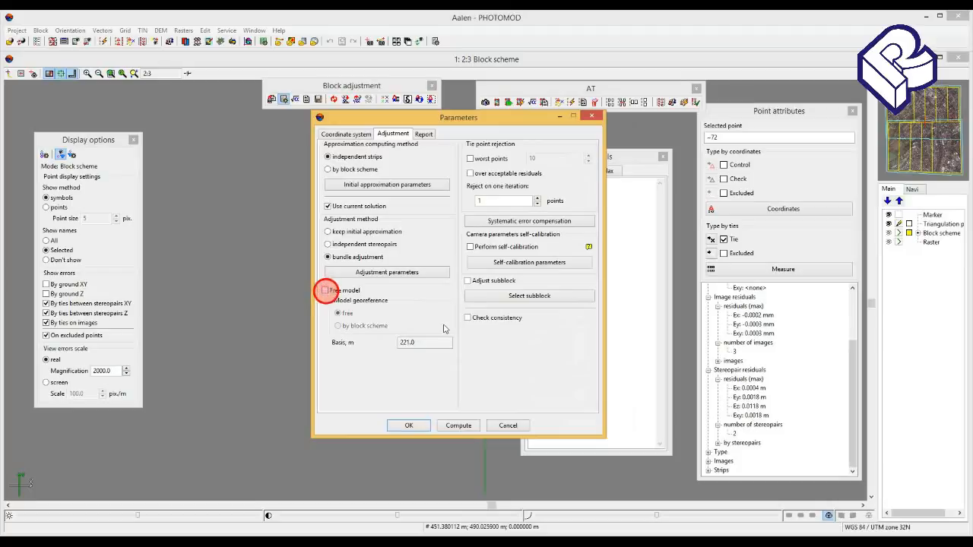
click(459, 427)
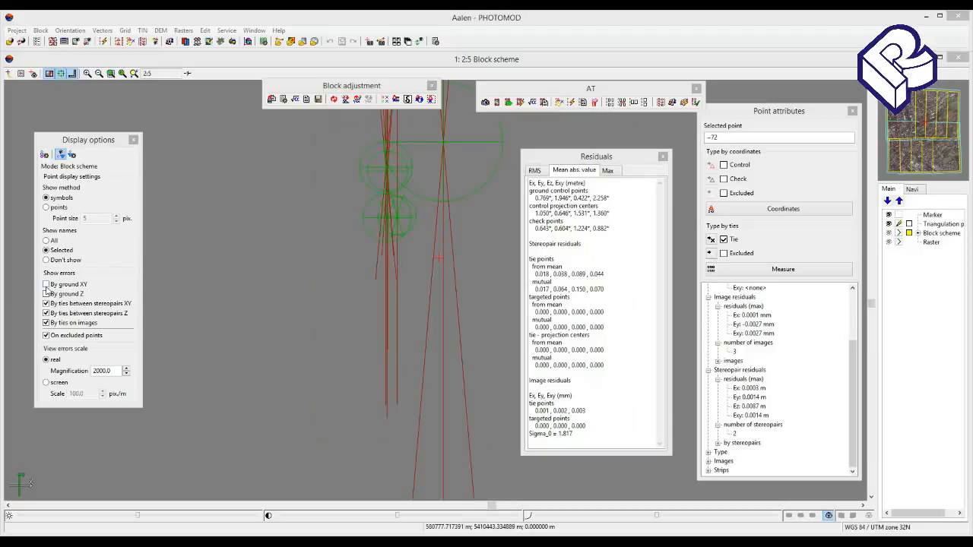
- Show the ground XY and ground Z errors, and hide all tie errors between stereopairs and on images
click(47, 286)
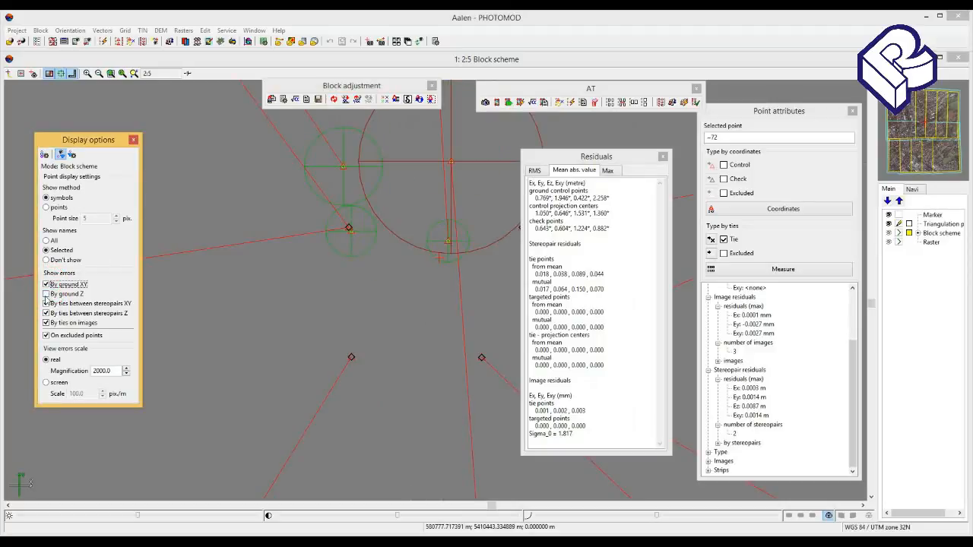
click(46, 294)
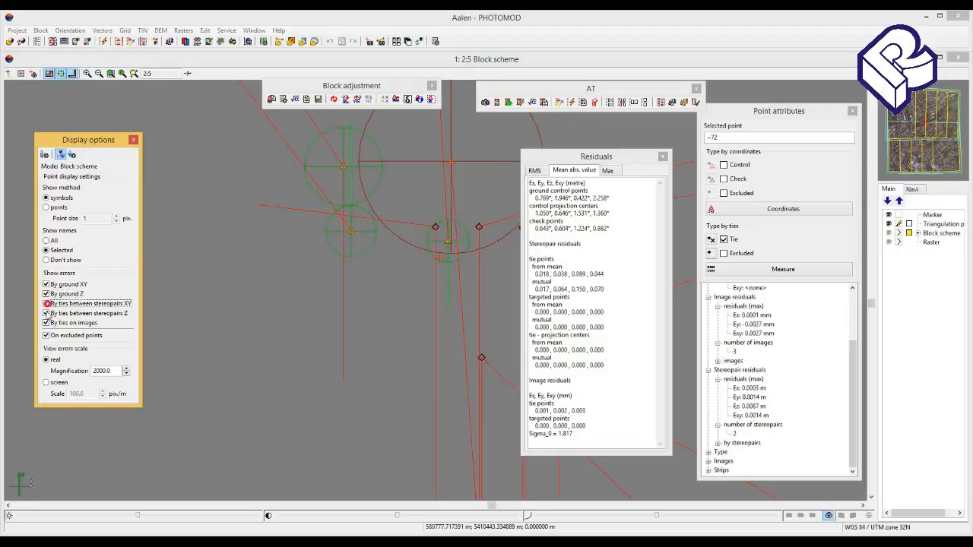
click(47, 304)
click(47, 313)
click(46, 323)
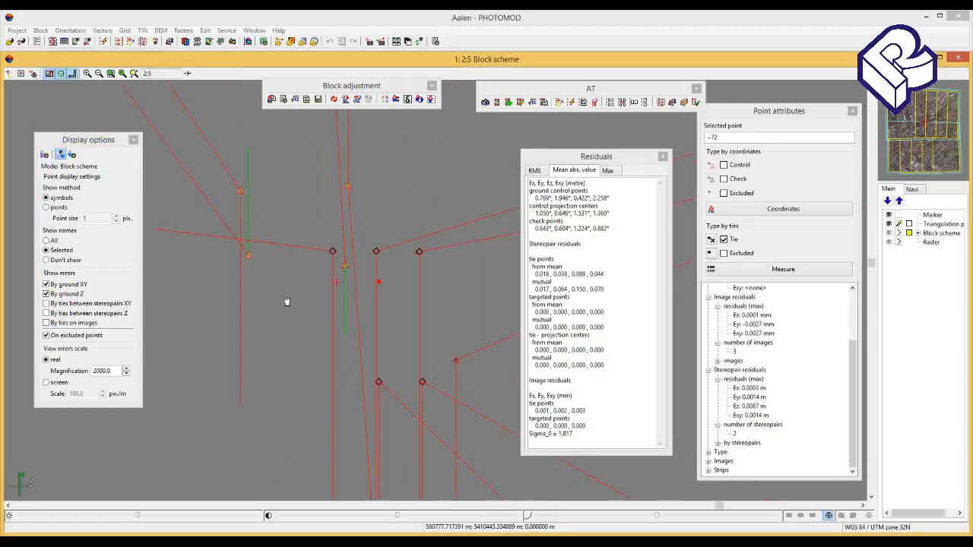
- Clear the point selection, hide the ground Z errors, and examine the ground XY error vectors across the block at 1:10
click(375, 282)
click(319, 296)
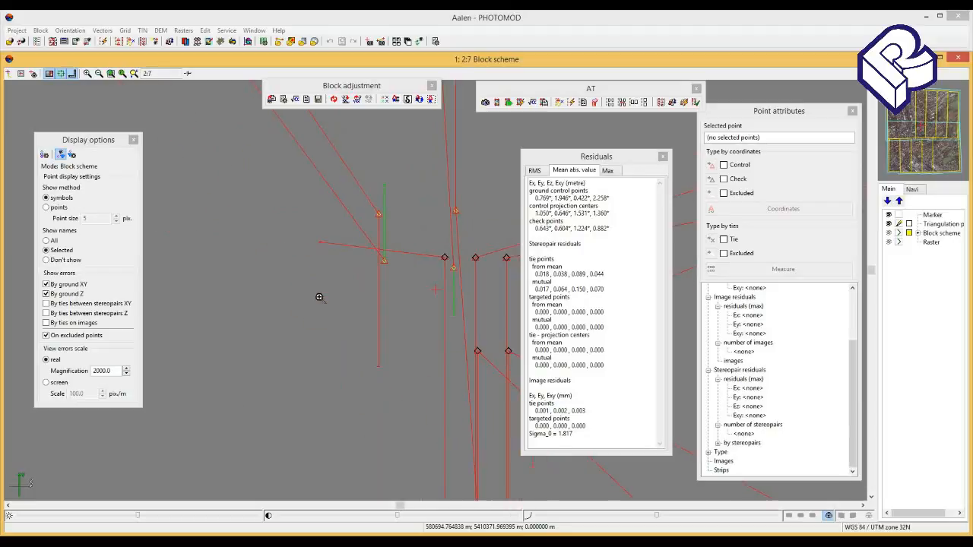
scroll(319, 298, down, 6)
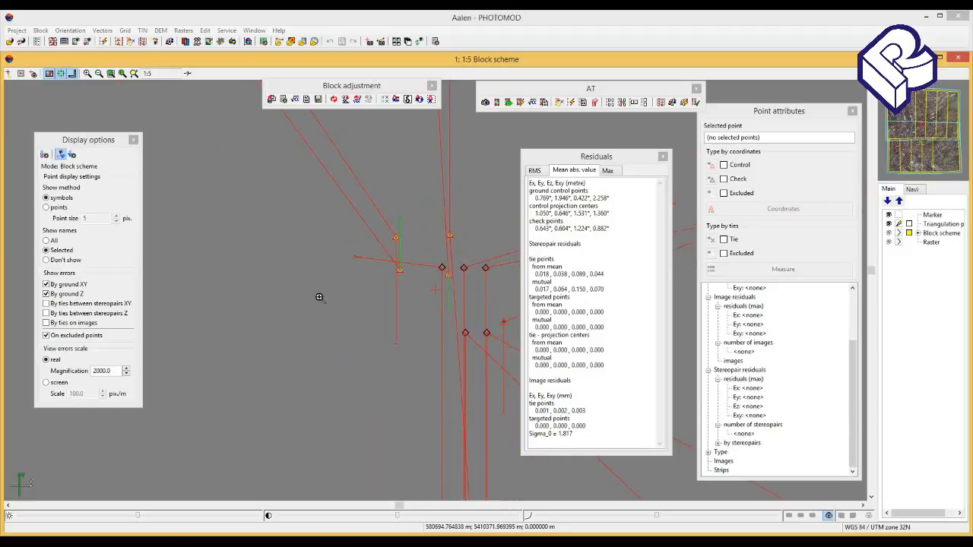
click(358, 296)
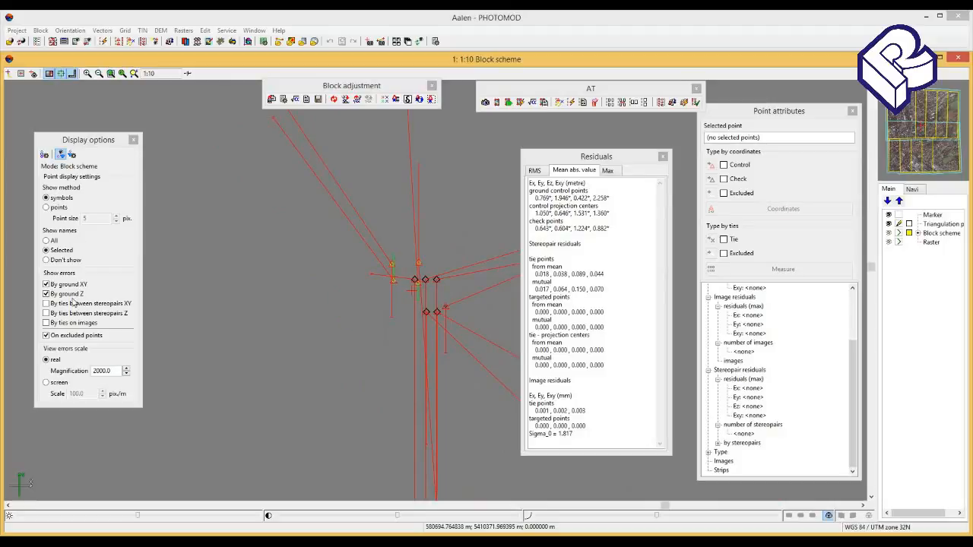
click(45, 293)
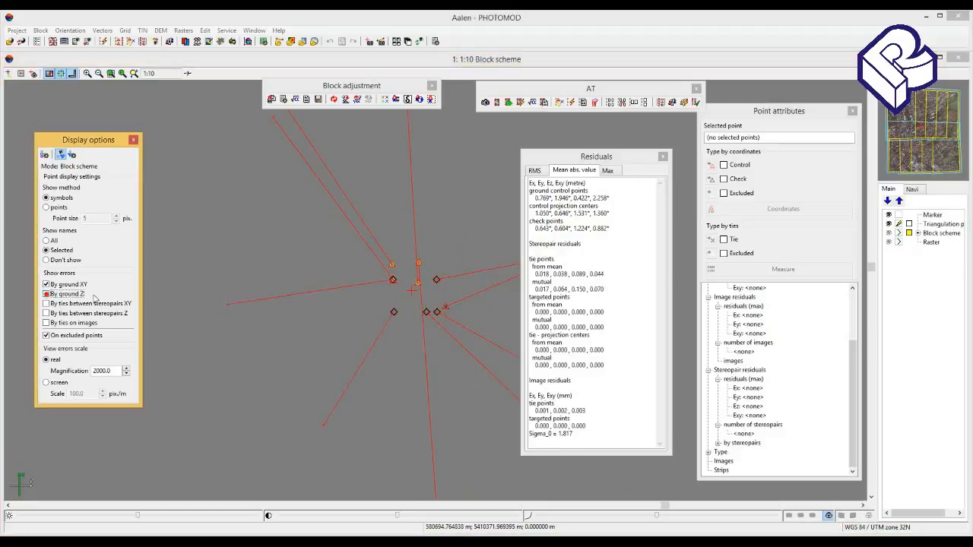
drag(333, 346, 315, 345)
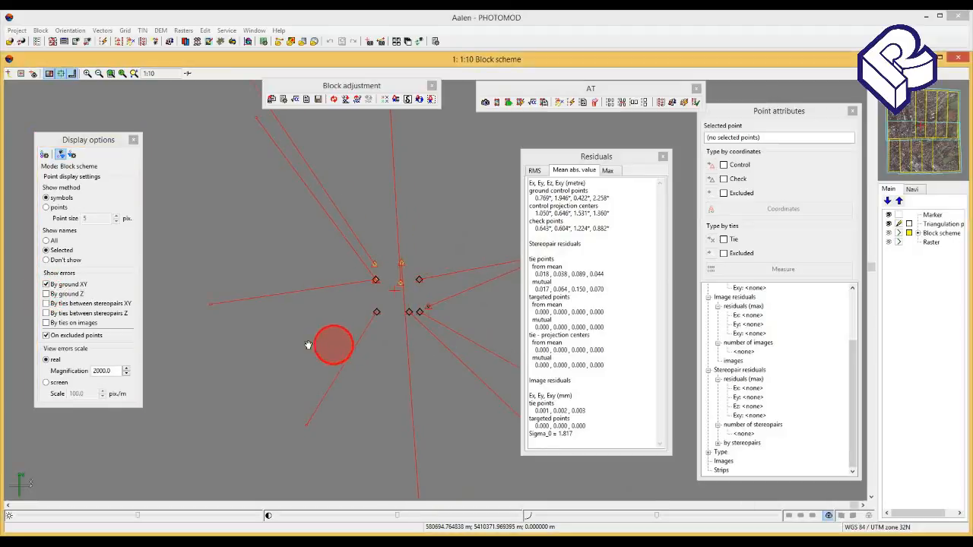
drag(397, 230, 397, 268)
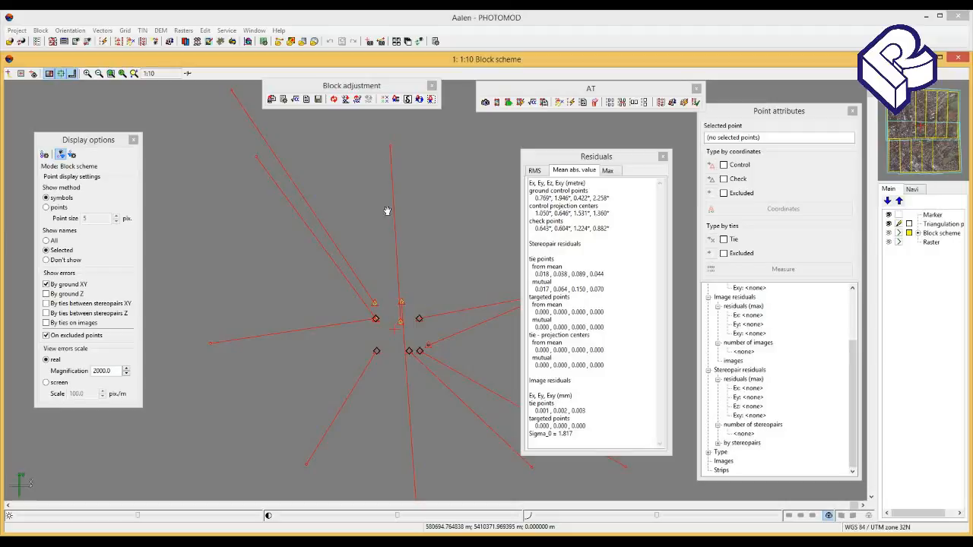
drag(404, 324, 404, 287)
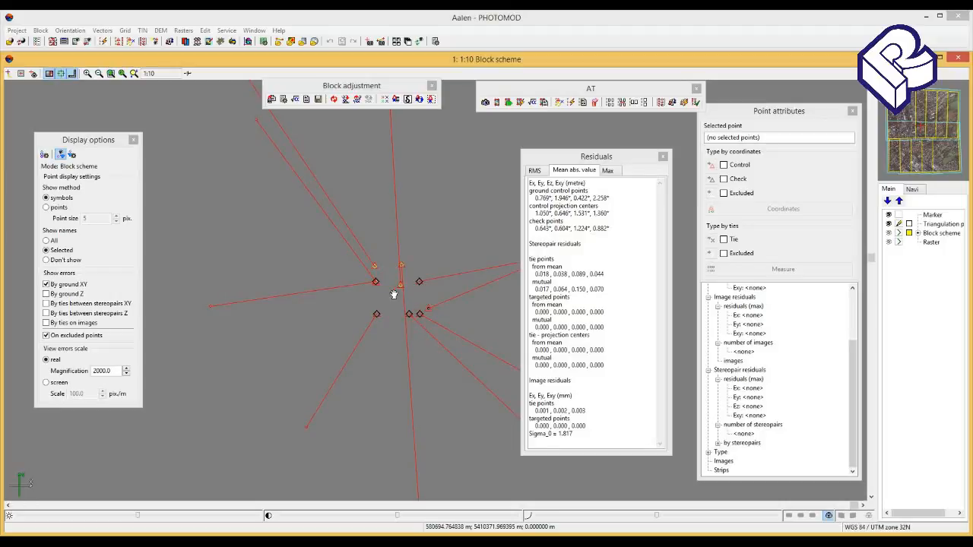
- Hide the ground XY errors and show the ground Z errors to examine the vertical error vectors
click(45, 283)
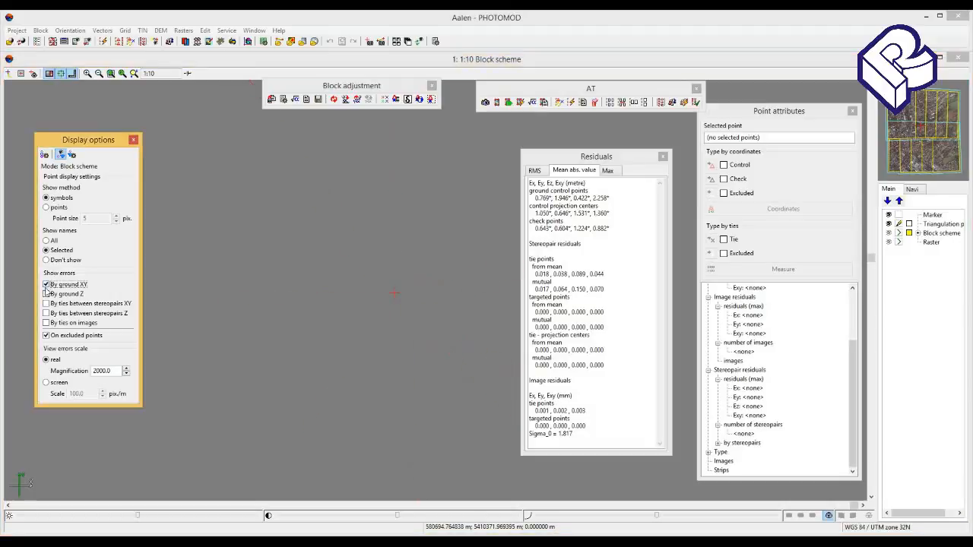
click(46, 294)
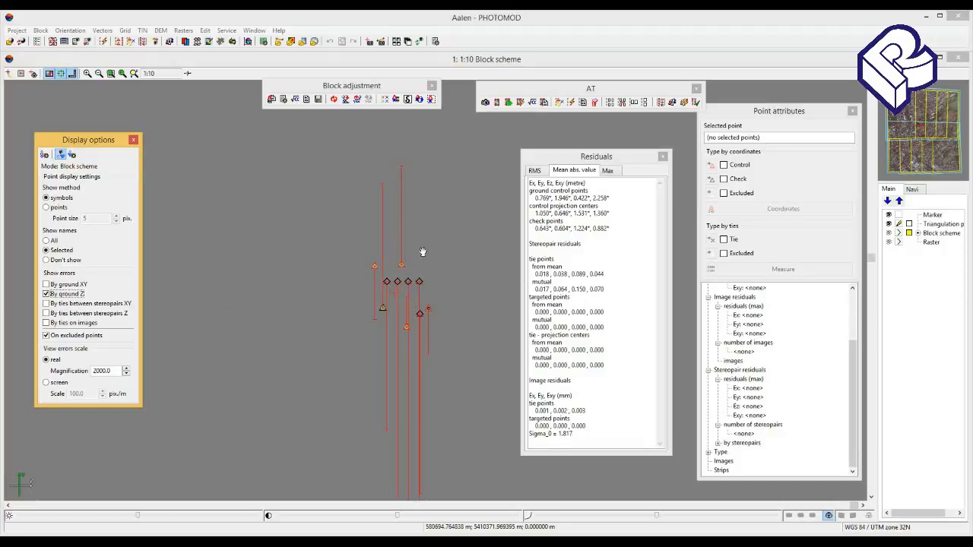
click(402, 166)
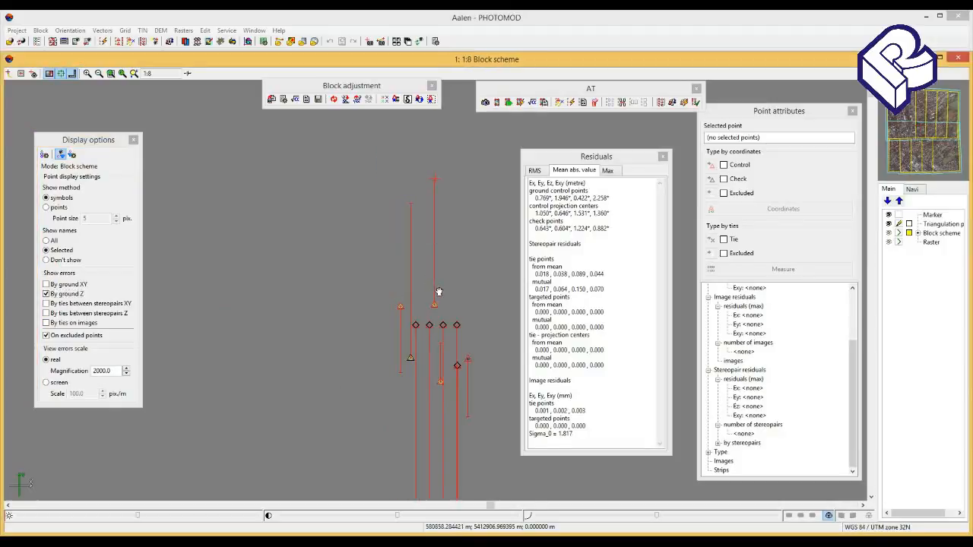
drag(438, 290, 417, 247)
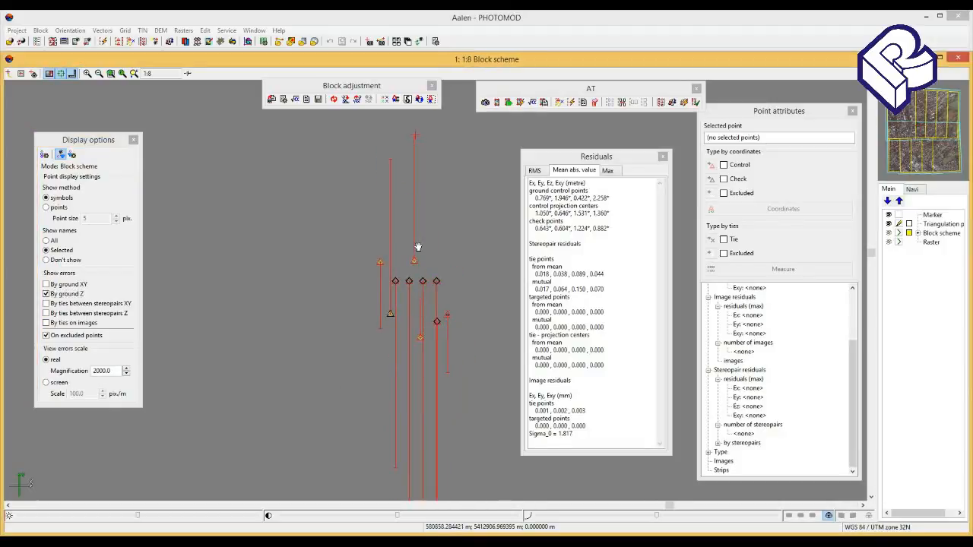
- Show the ground XY errors together with the ground Z errors and examine both around the control points
click(47, 284)
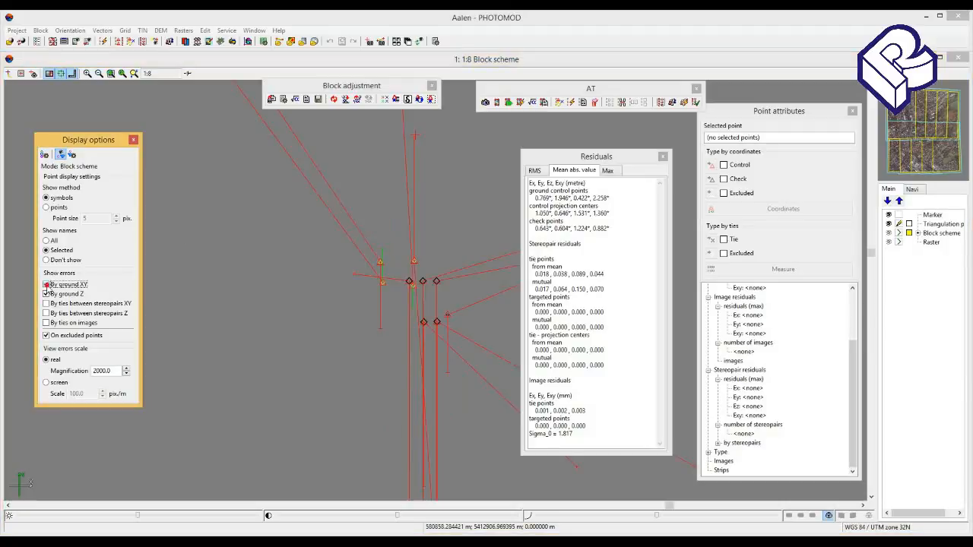
drag(387, 329, 367, 327)
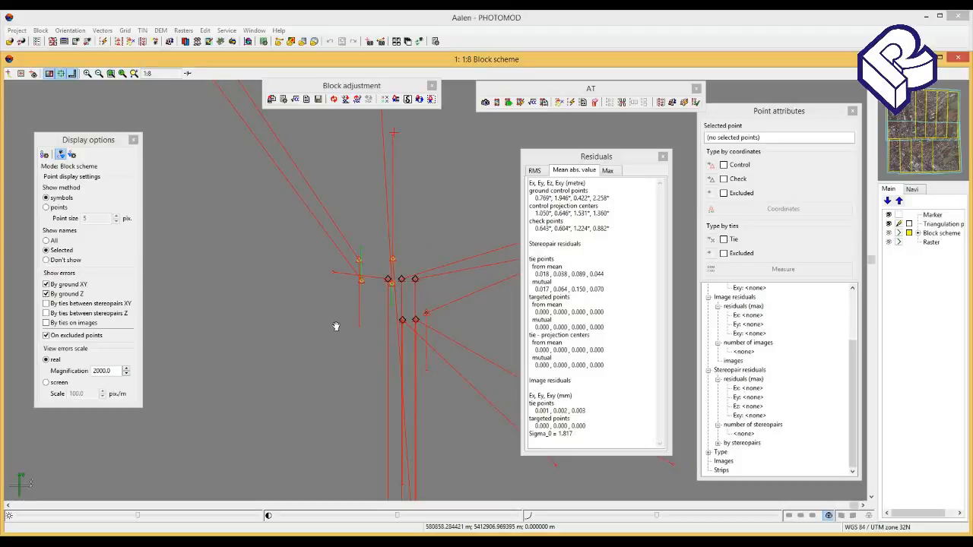
drag(336, 326, 331, 303)
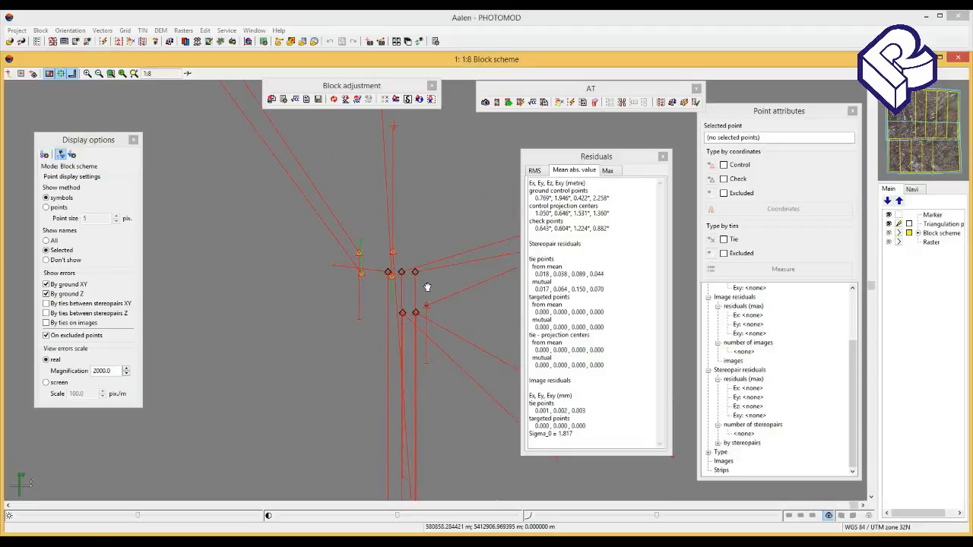
drag(427, 286, 410, 303)
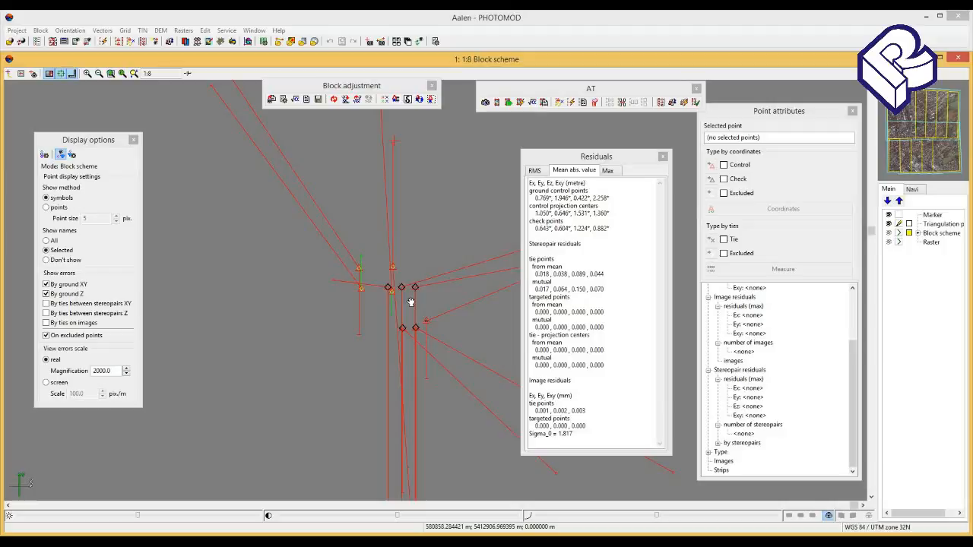
- Show the tie errors on images and open control point 01750031 for measurement
click(47, 322)
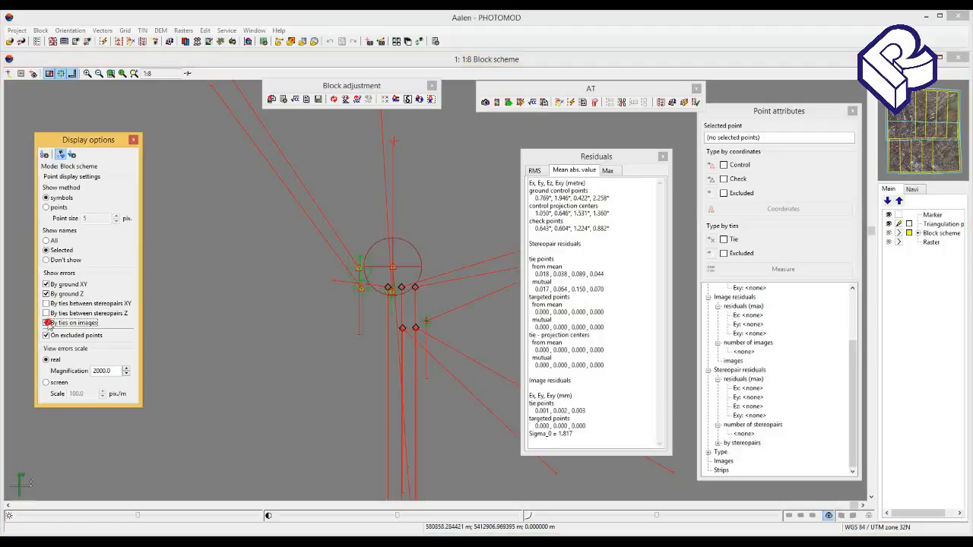
click(393, 269)
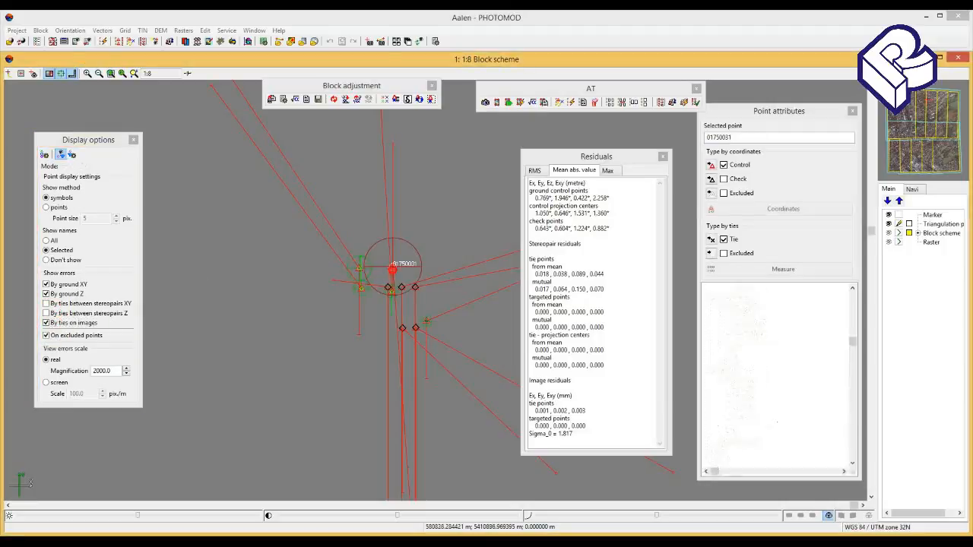
click(406, 270)
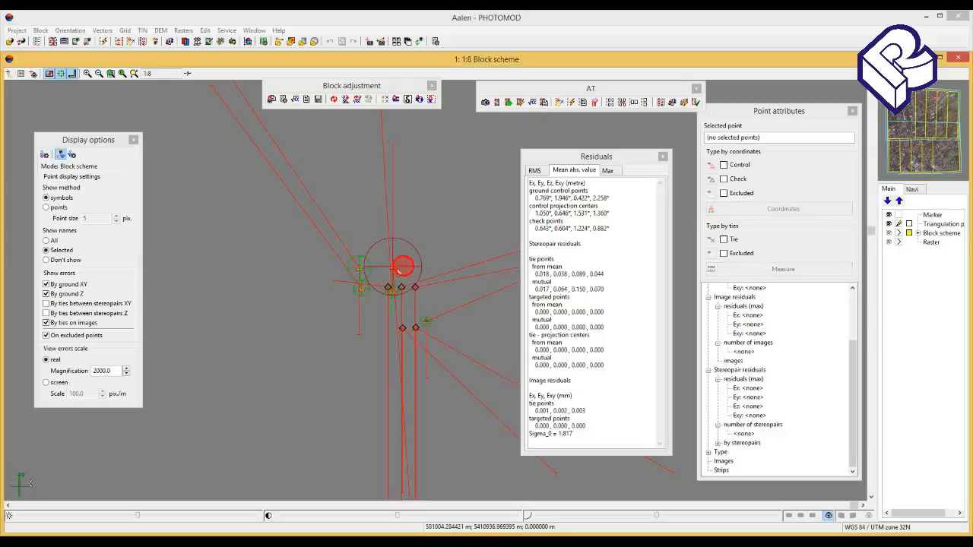
click(418, 275)
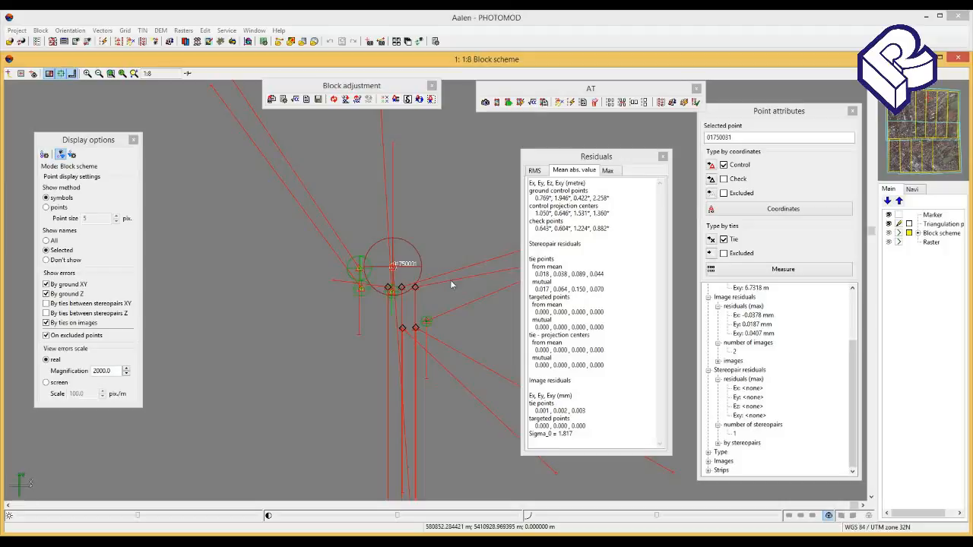
click(817, 276)
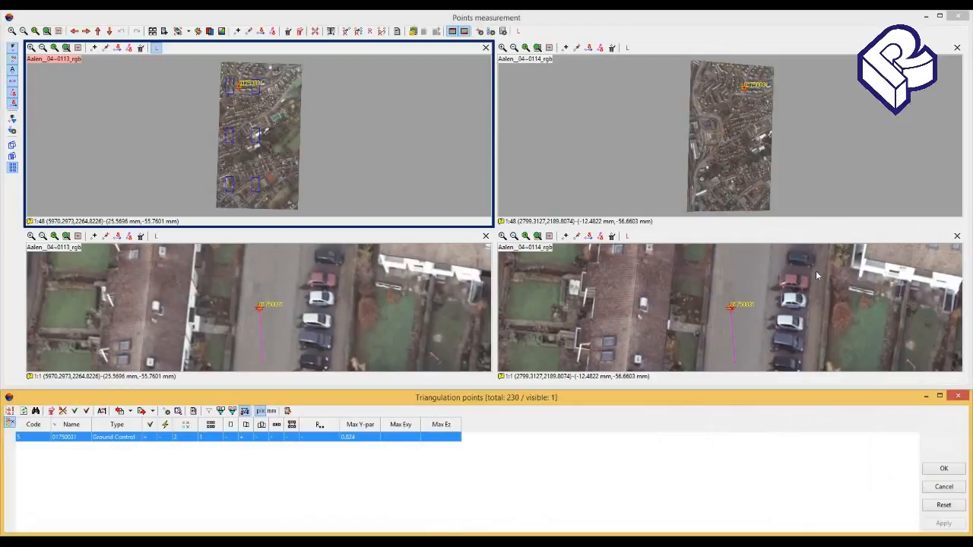
- Place the markers on the manhole down the street from point 01750031 in images 0113 and 0114
drag(309, 324, 308, 287)
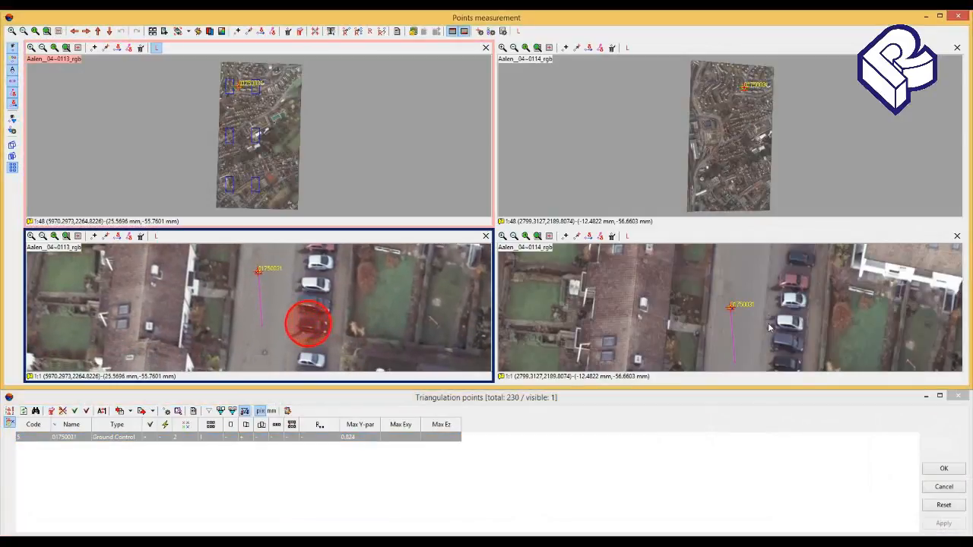
drag(769, 327, 757, 295)
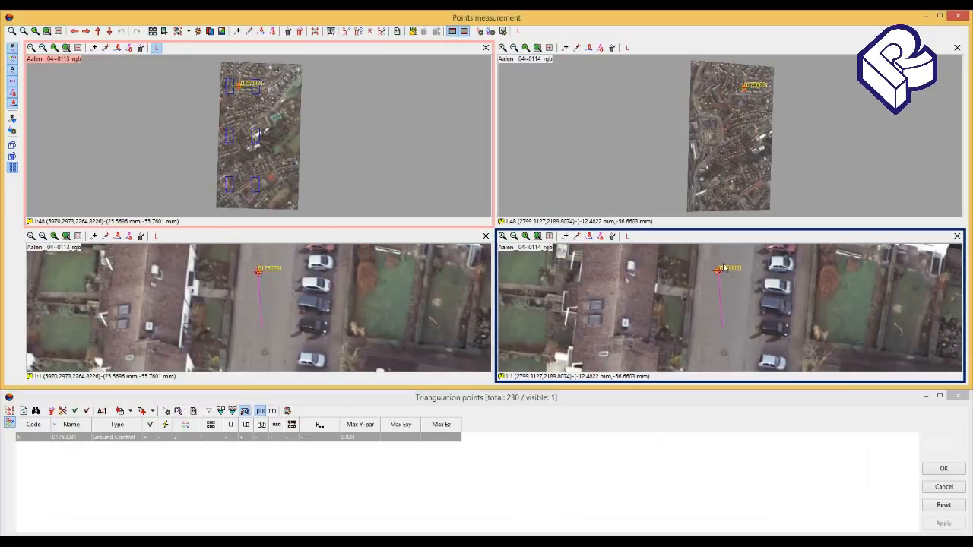
click(266, 353)
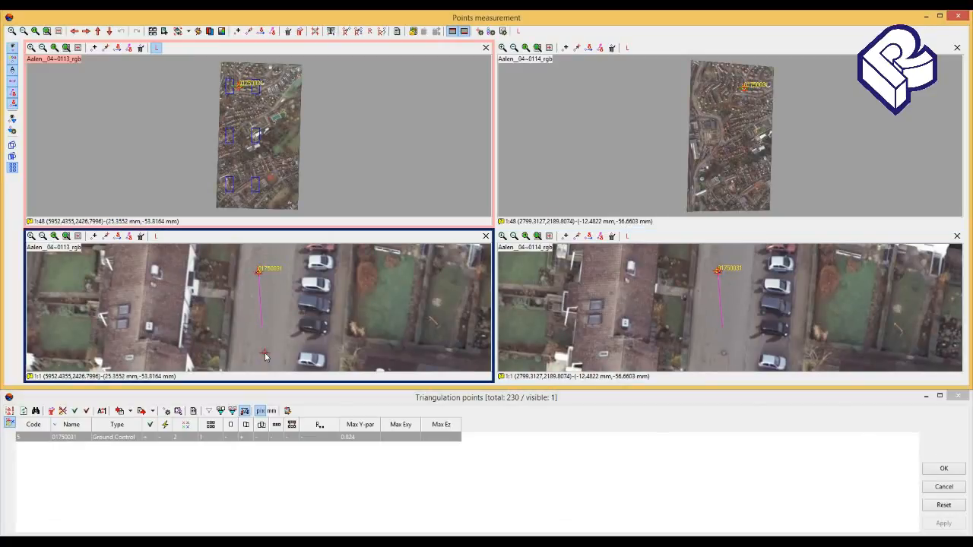
click(723, 353)
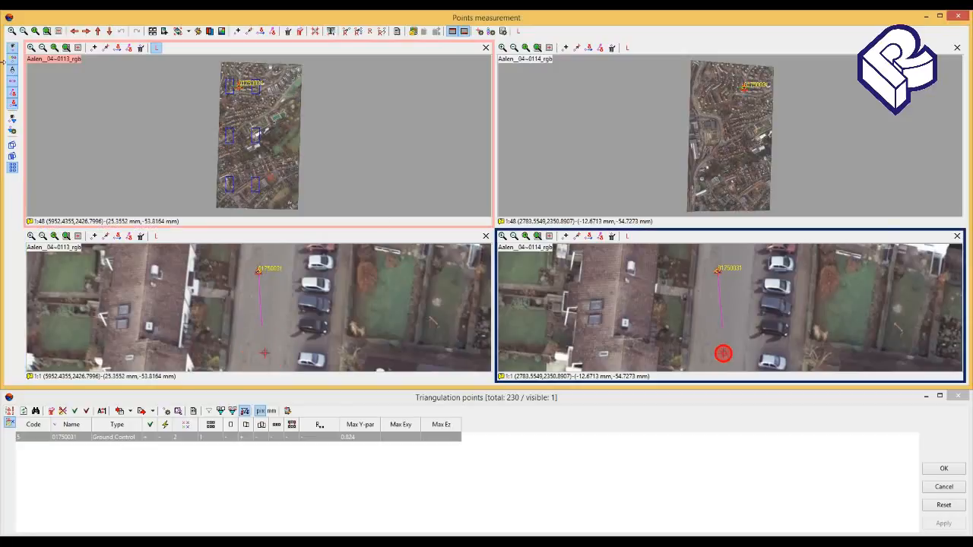
- Refine both markers to the manhole's centre, move point 01750031 there, and save the corrected measurement
click(11, 32)
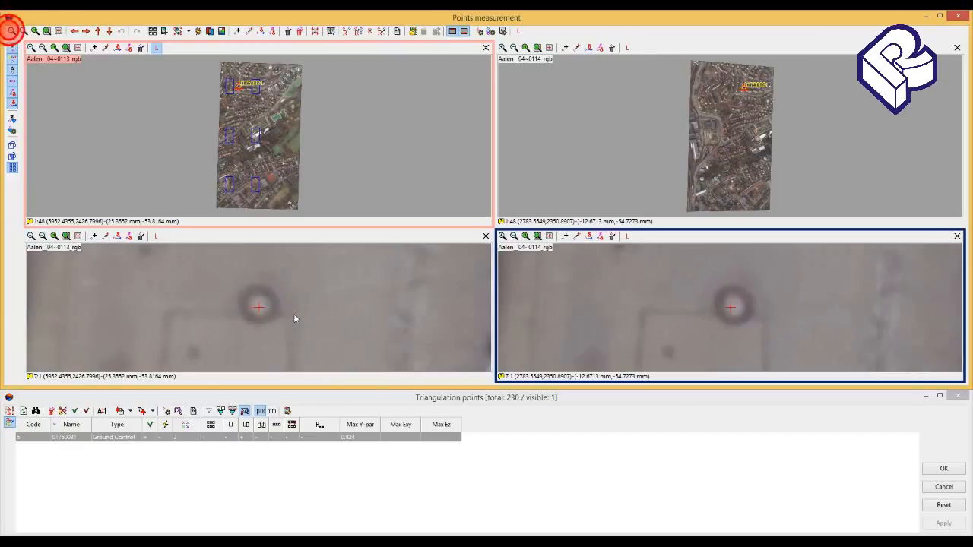
click(259, 306)
click(730, 301)
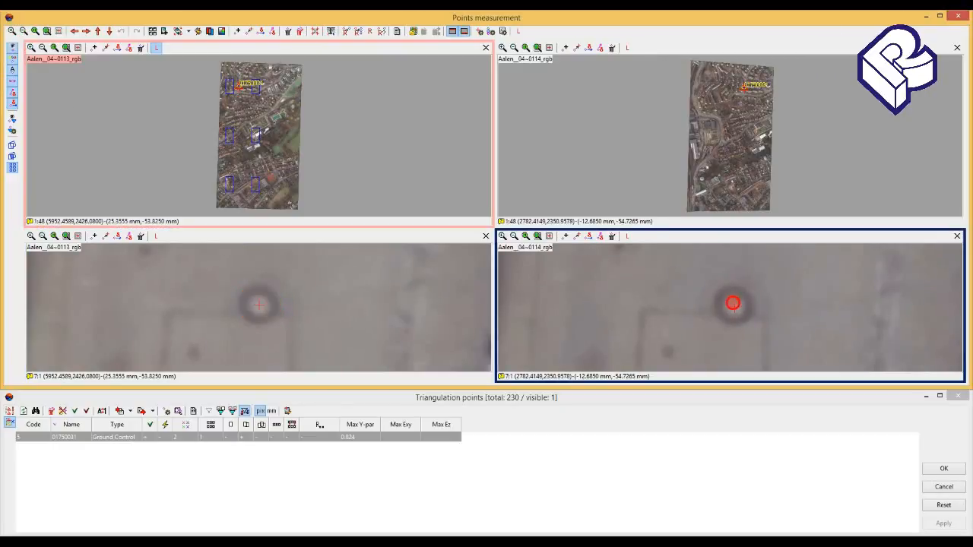
click(250, 32)
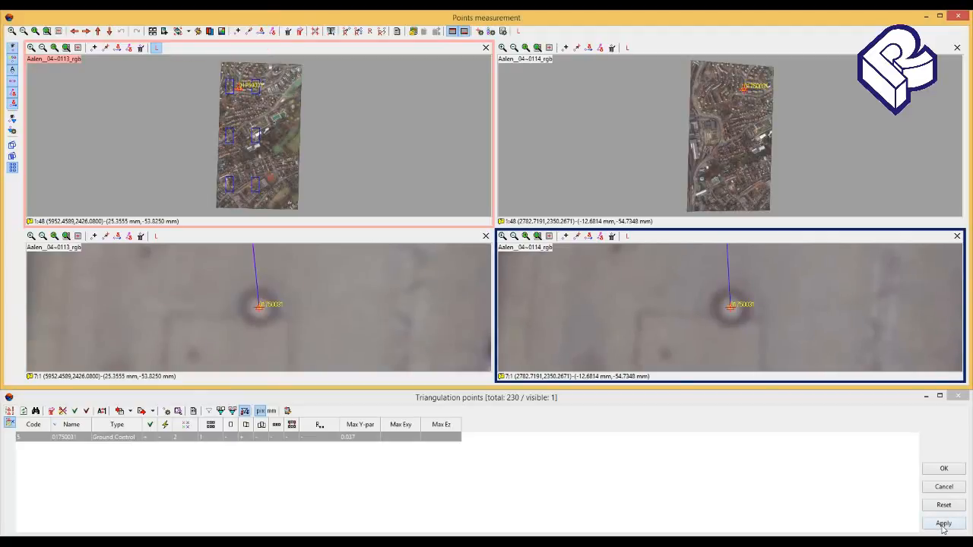
click(943, 524)
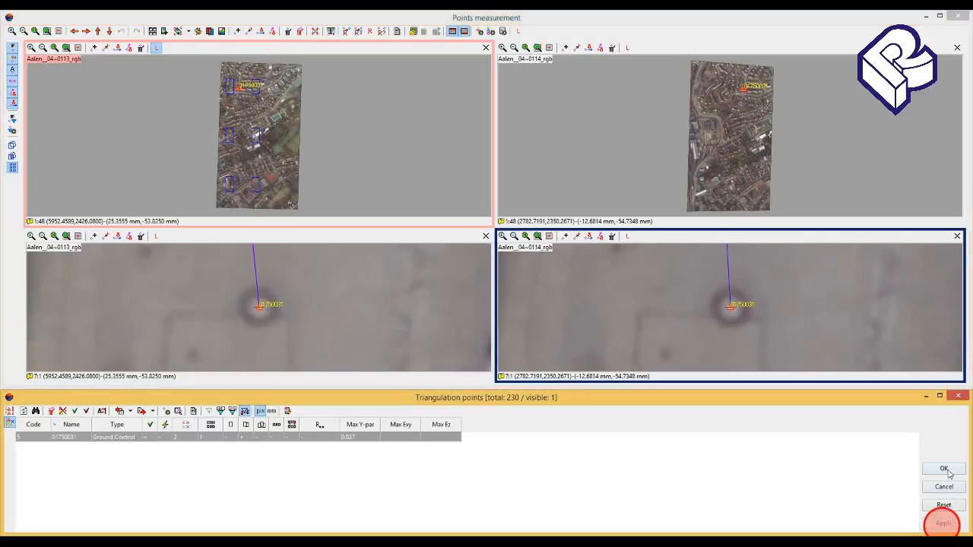
click(944, 469)
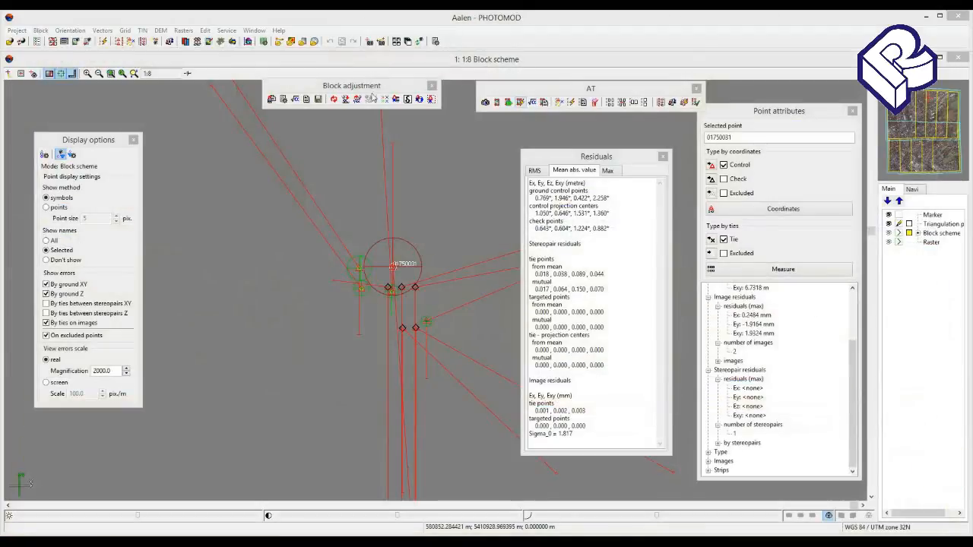
- Recompute the block adjustment with the corrected control point and move the Residuals window clear of the block scheme
click(316, 85)
click(295, 100)
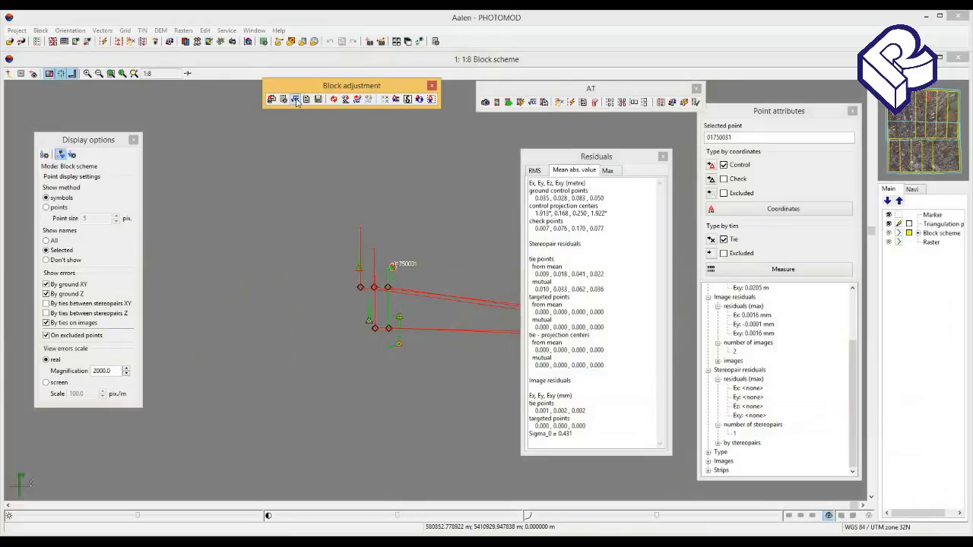
drag(594, 160, 633, 160)
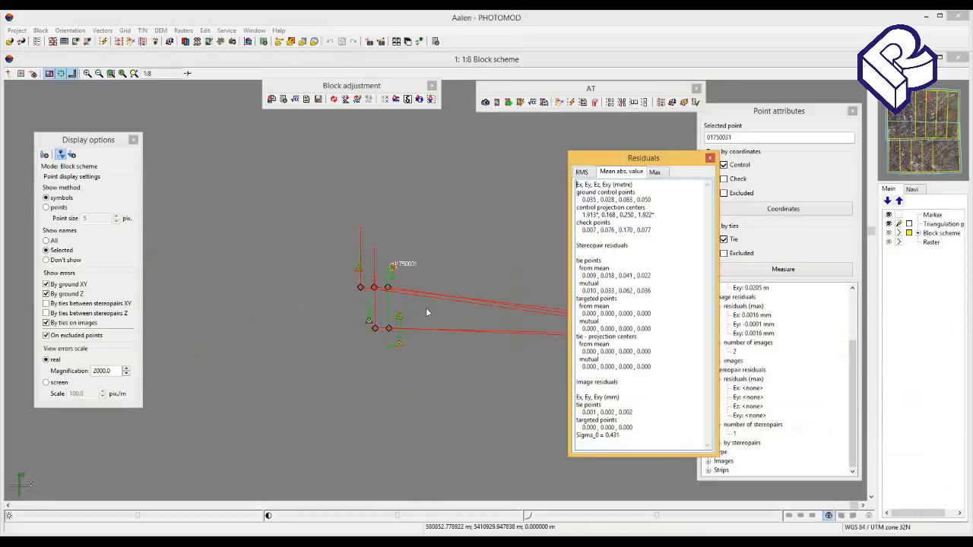
- Clear the point selection, and hide the tie errors on images and the errors on excluded points
drag(426, 313, 424, 297)
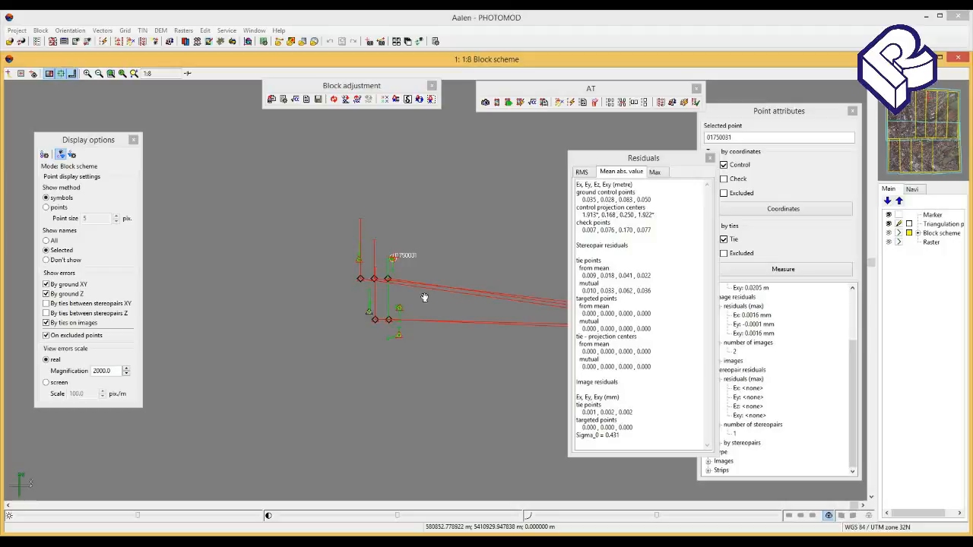
click(425, 298)
scroll(425, 297, up, 1)
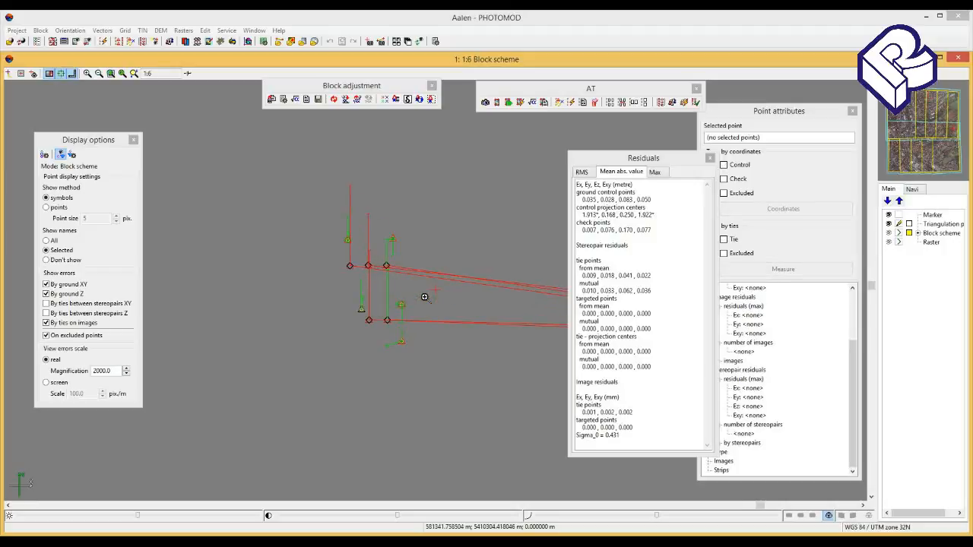
scroll(424, 297, up, 1)
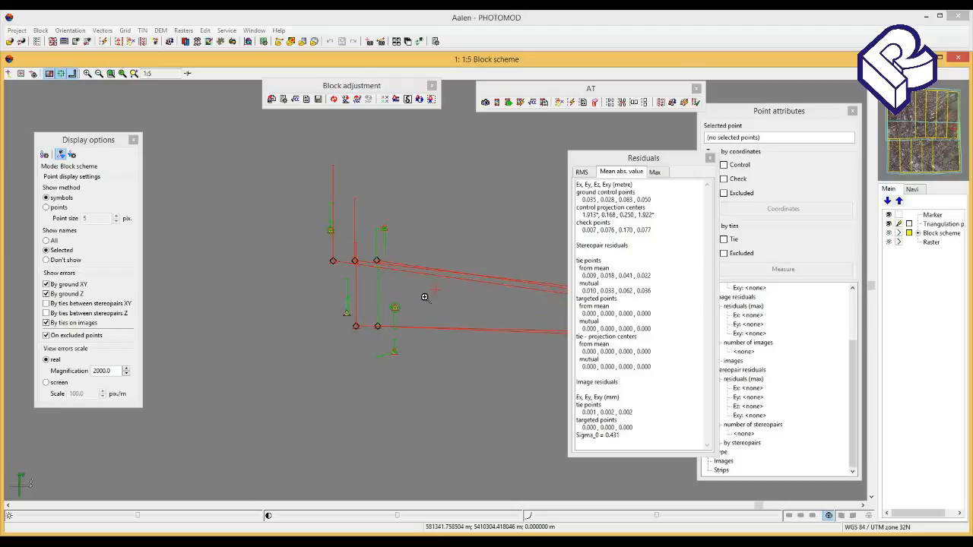
click(418, 291)
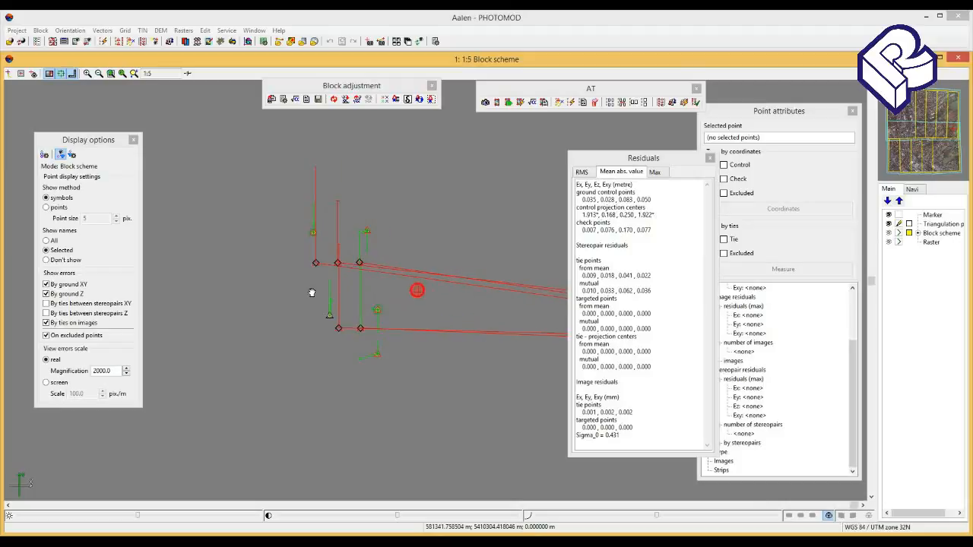
click(45, 323)
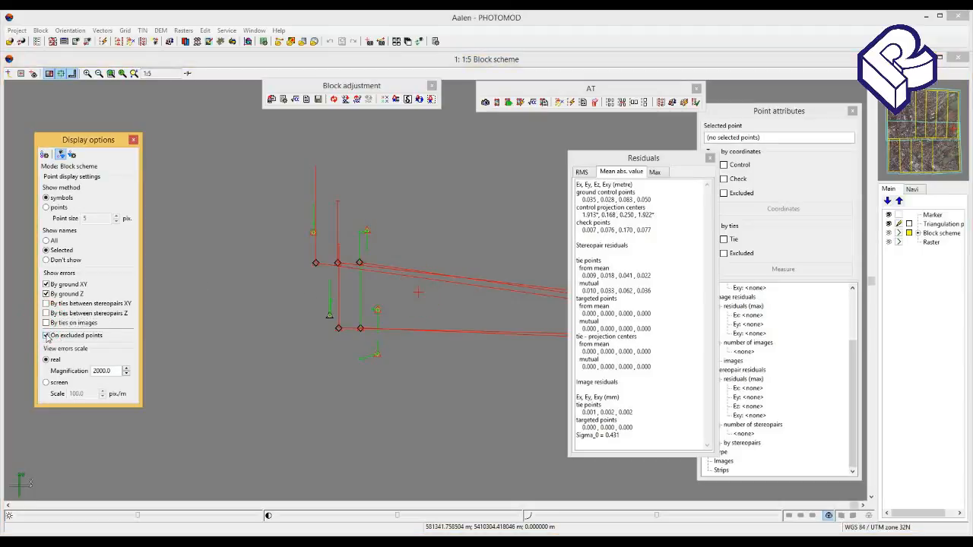
click(46, 336)
click(391, 295)
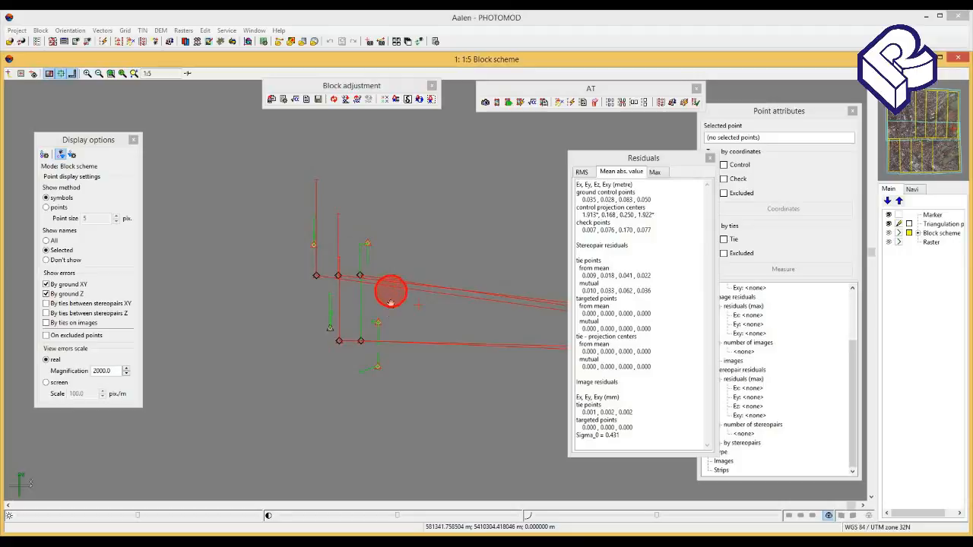
click(409, 305)
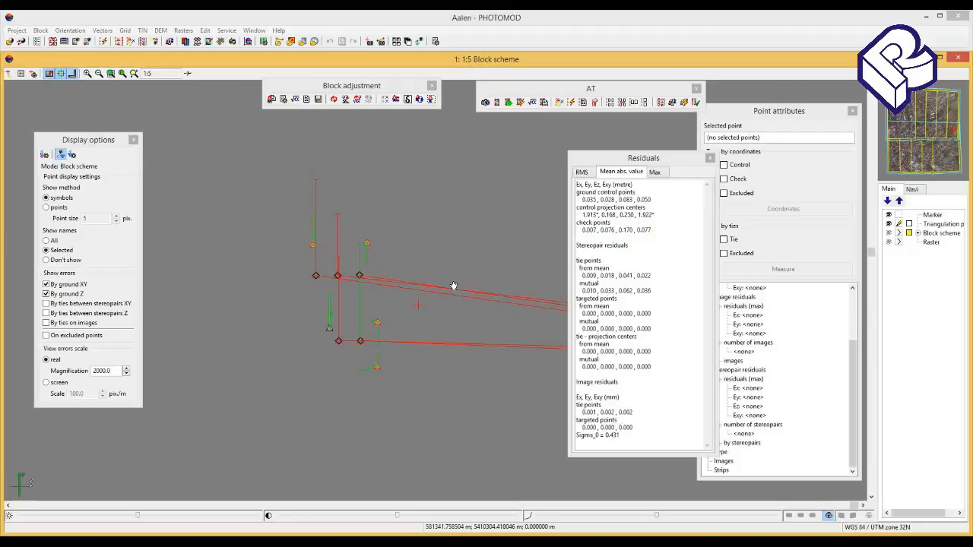
- Set the systematic GPS error compensation for projection centers to common for block and recompute the bundle adjustment
click(283, 101)
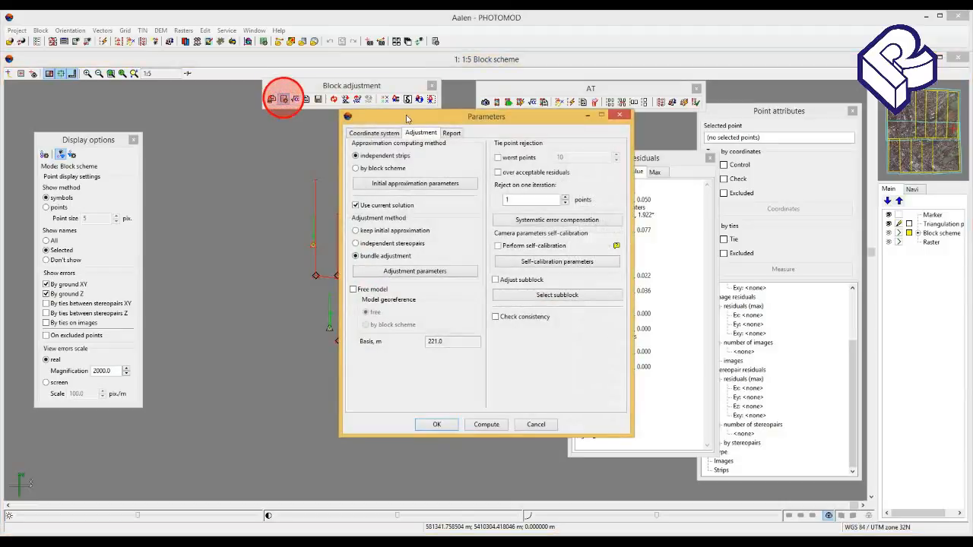
drag(411, 122, 337, 123)
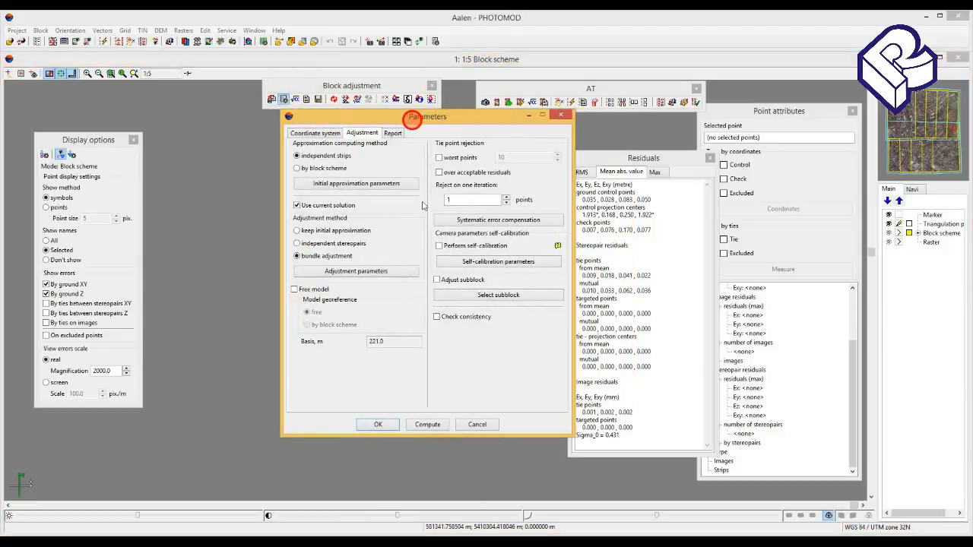
click(487, 221)
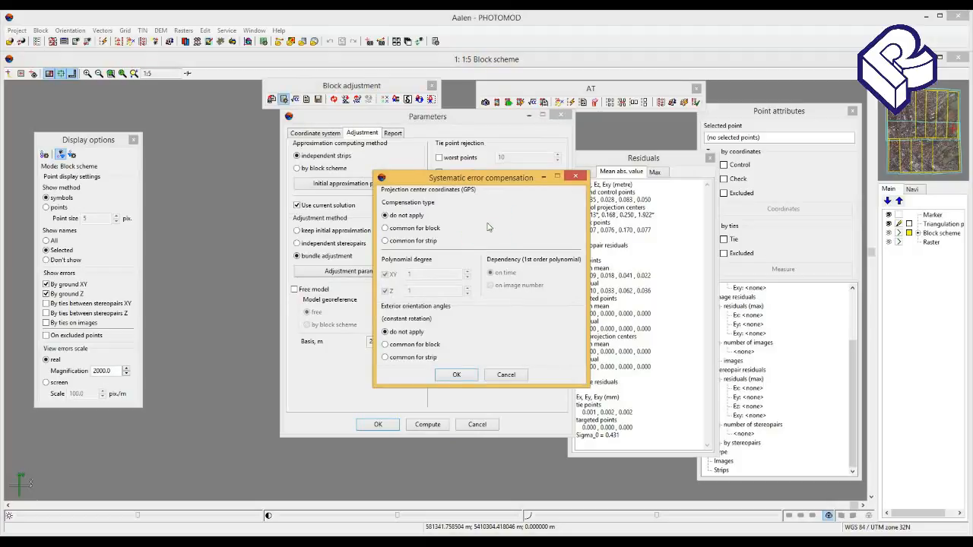
click(385, 228)
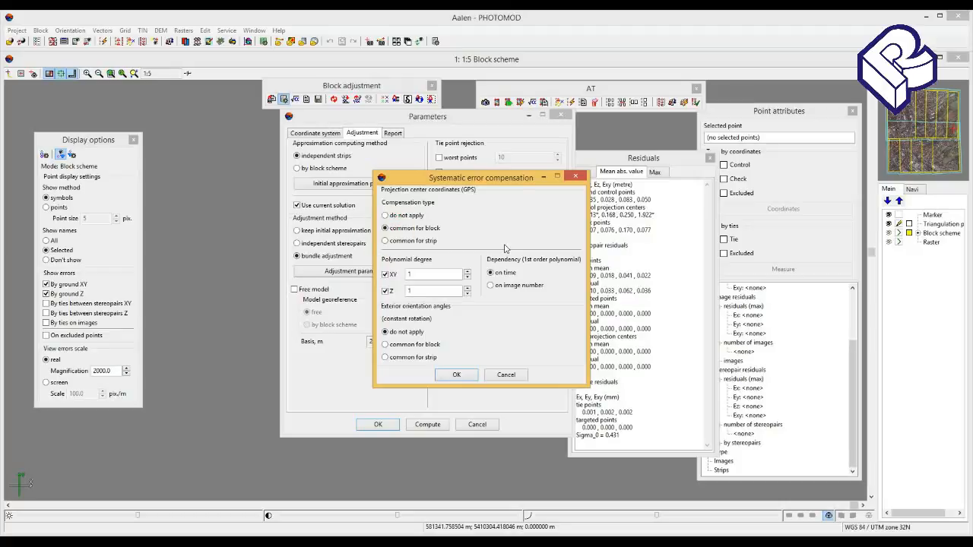
click(456, 375)
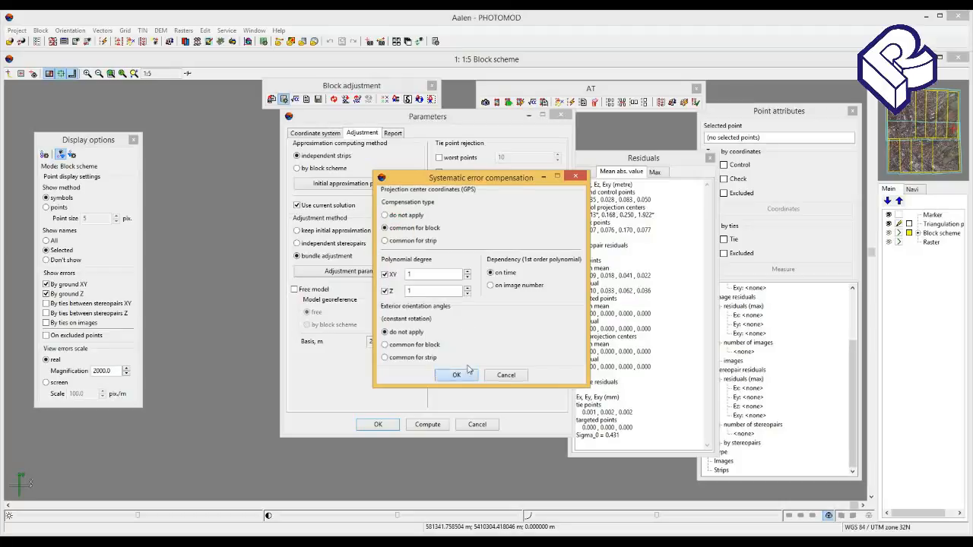
click(427, 424)
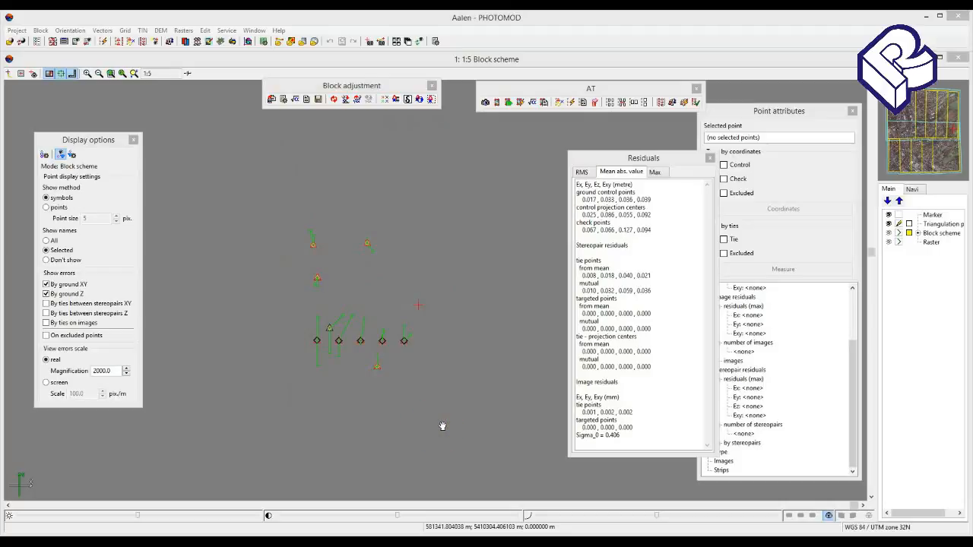
- Show errors by ties between stereopairs in XY, keeping the stereopair Z and image tie errors hidden
drag(401, 390, 402, 374)
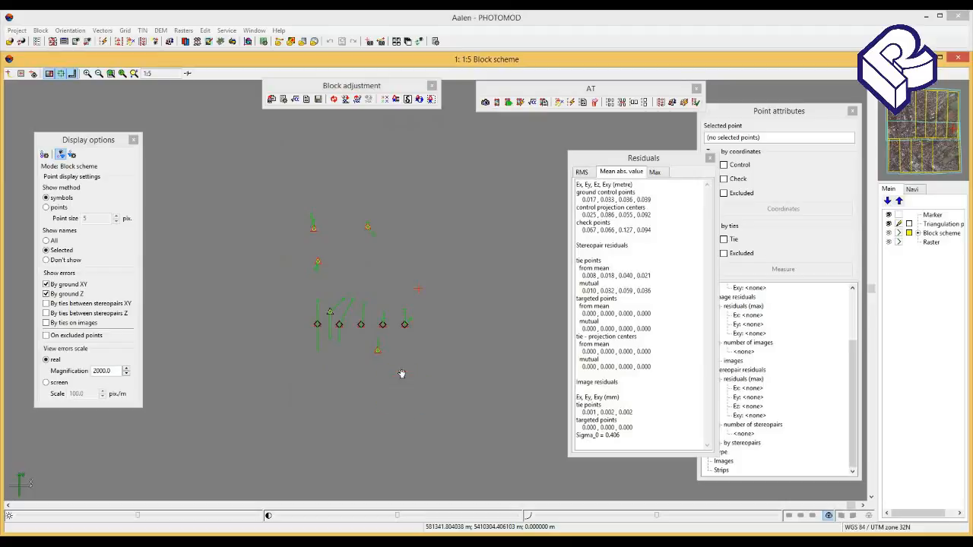
click(45, 303)
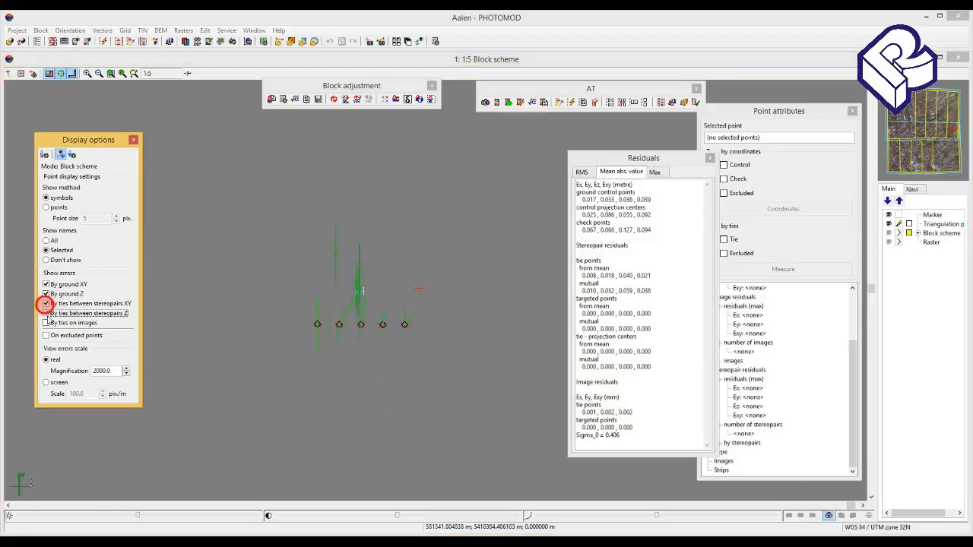
click(45, 313)
click(46, 323)
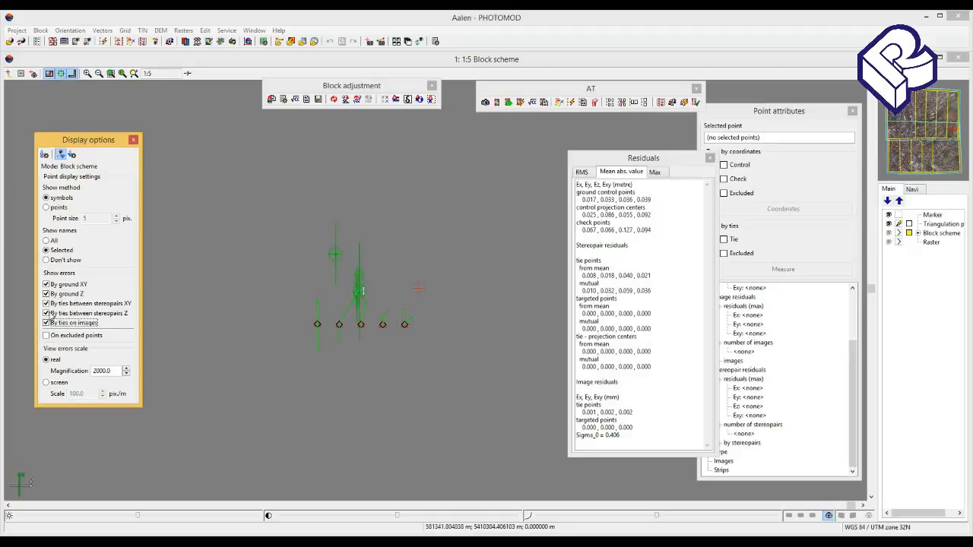
click(46, 313)
click(46, 323)
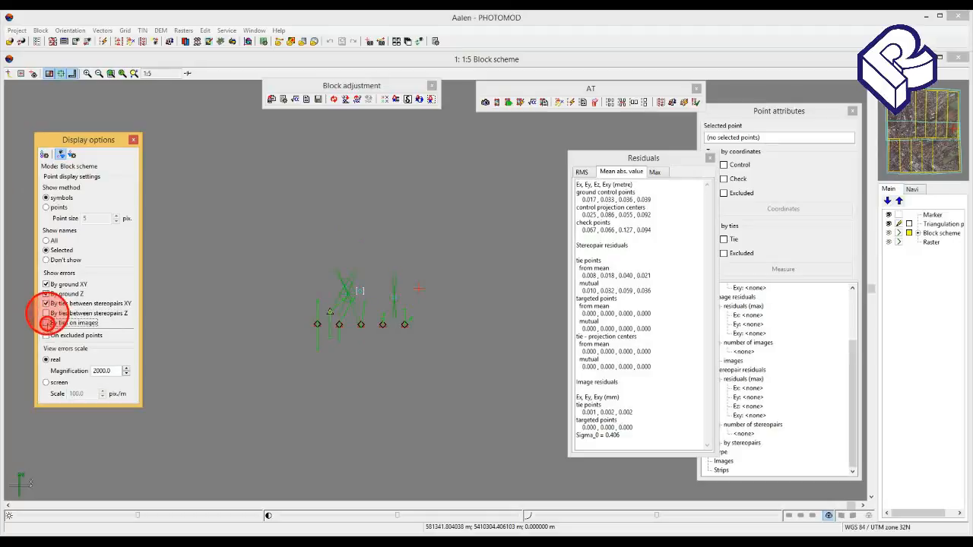
- Turn off the residual value condition in the point filter to display all points on the block scheme
click(72, 154)
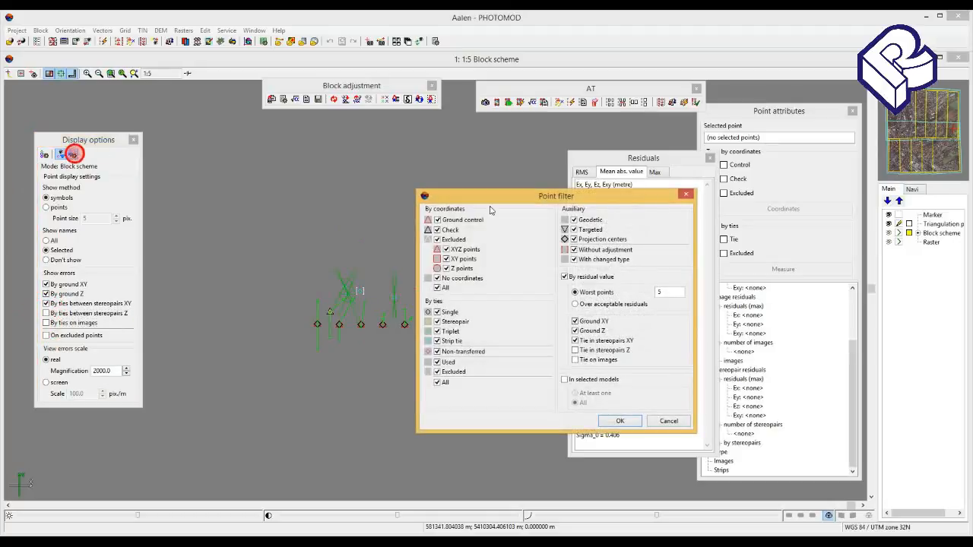
click(564, 277)
click(619, 420)
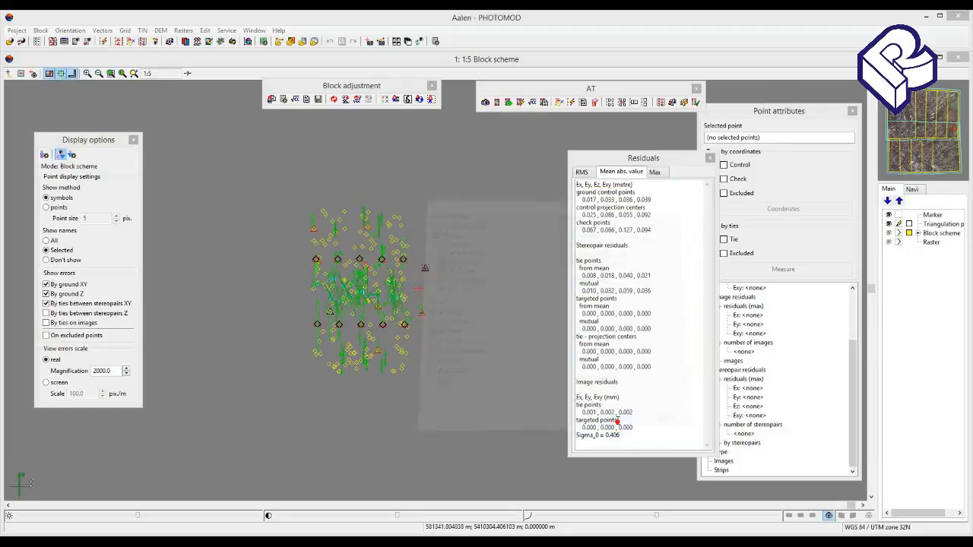
- Change ground control point 01640032 to a check point, recompute the adjustment, and examine the mean absolute residuals
click(384, 298)
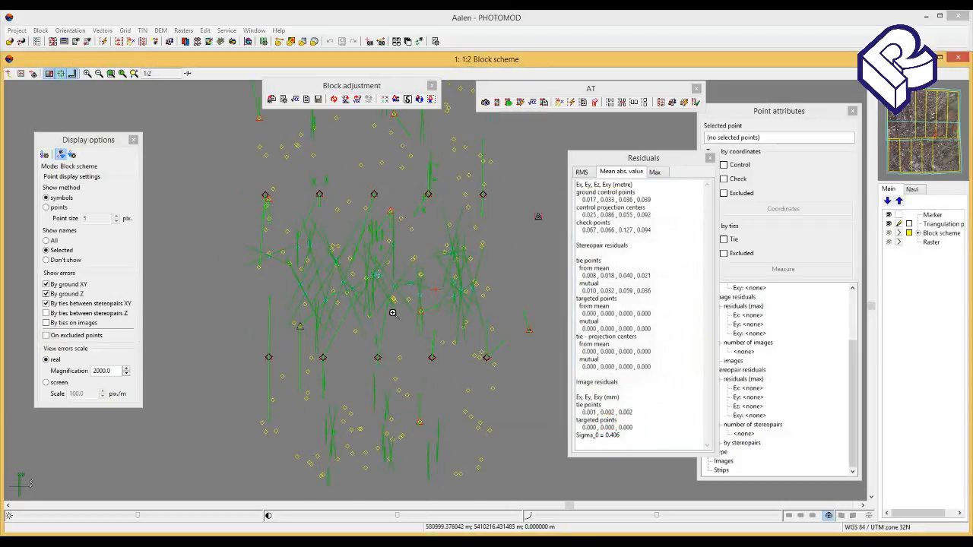
click(411, 325)
click(386, 382)
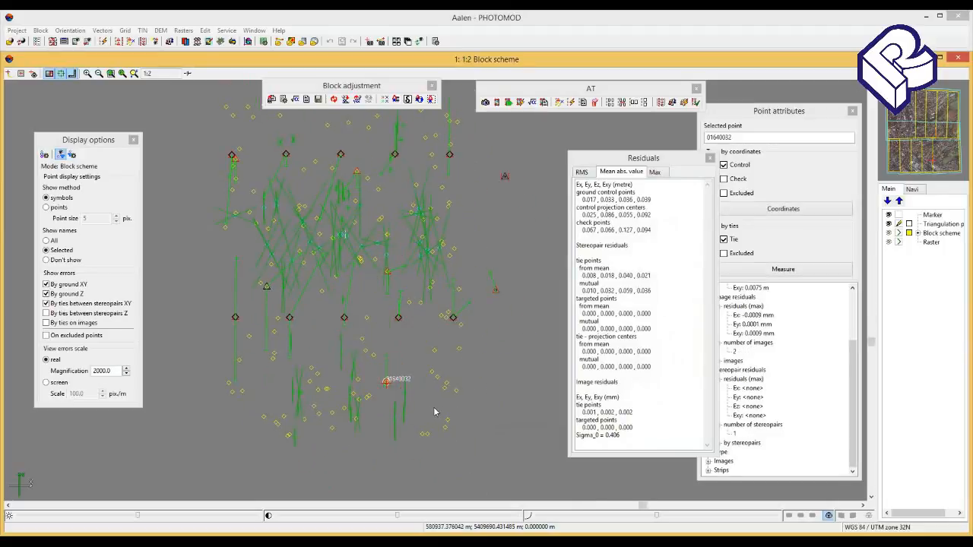
click(627, 157)
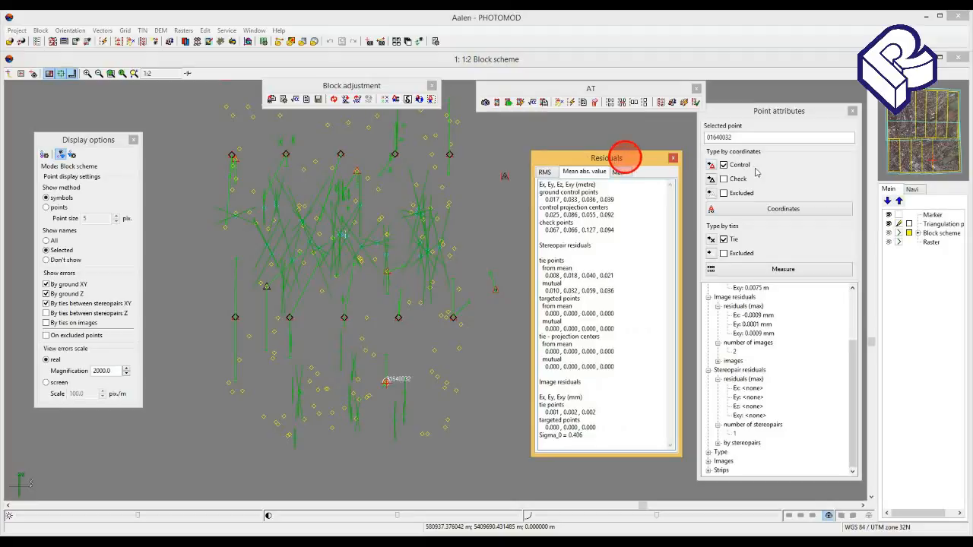
click(713, 181)
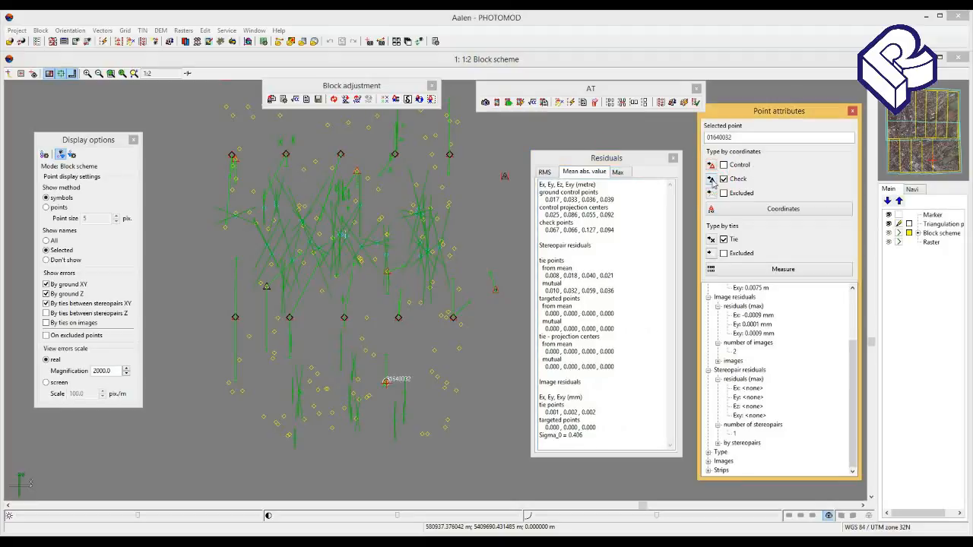
click(295, 100)
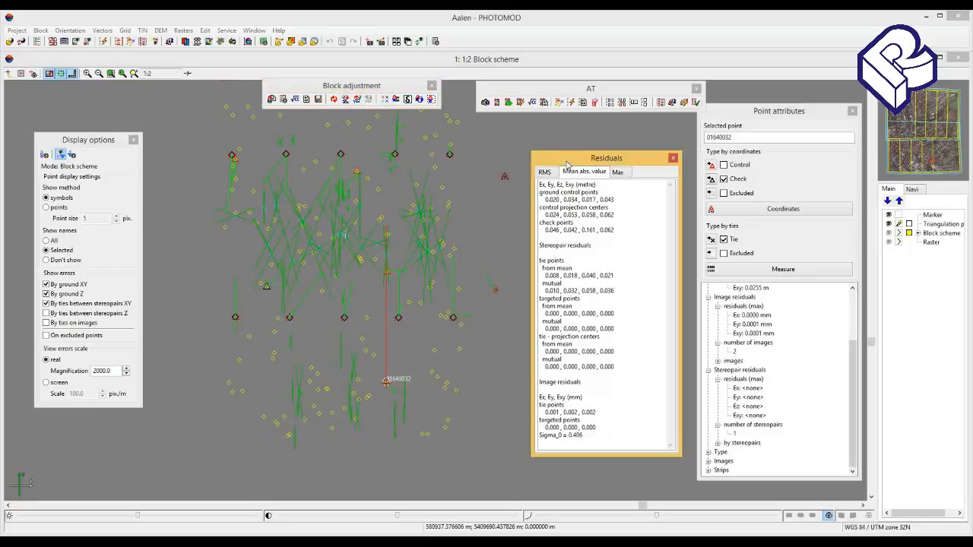
drag(567, 163, 567, 171)
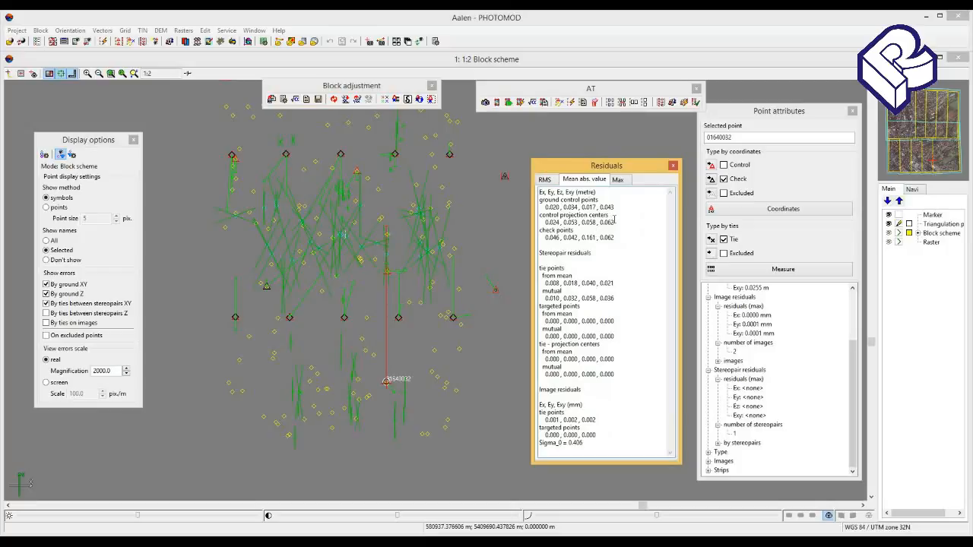
drag(603, 170, 603, 155)
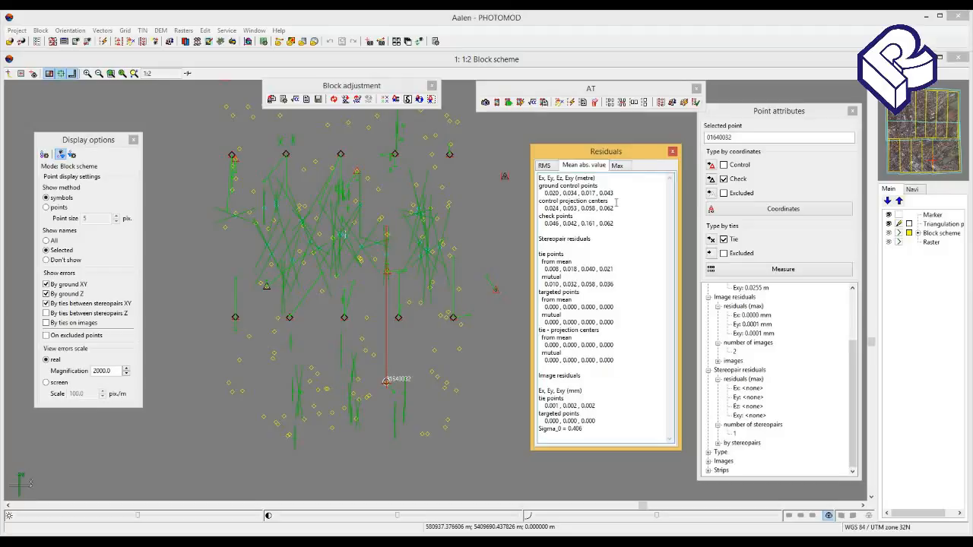
- Generate the block adjustment report with its existing settings, examine the control, projection center and check point residuals, and close it
drag(303, 86, 303, 98)
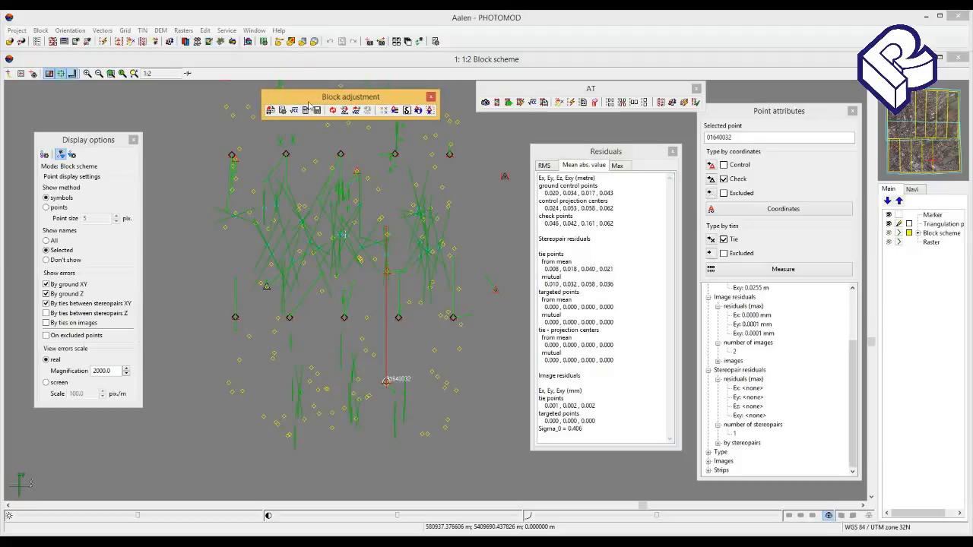
click(302, 104)
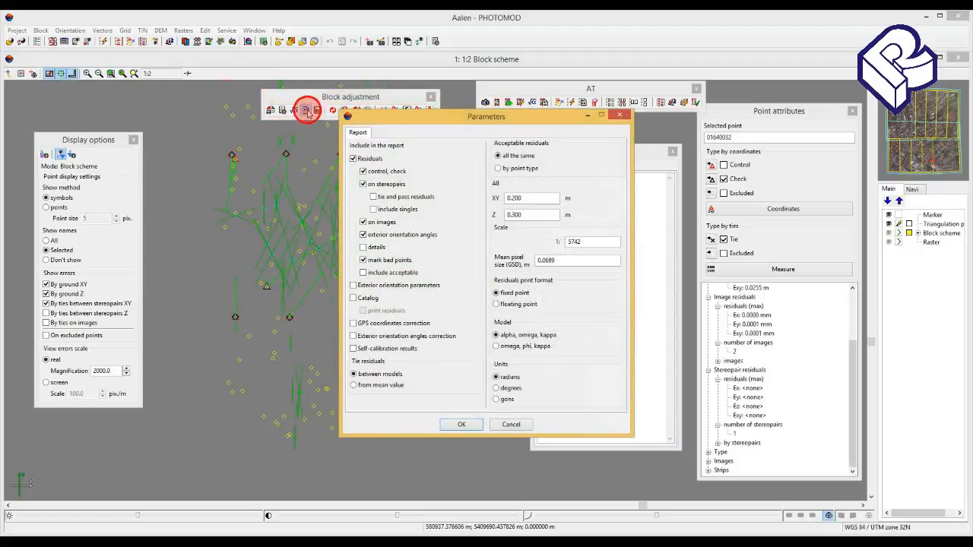
drag(444, 121, 407, 120)
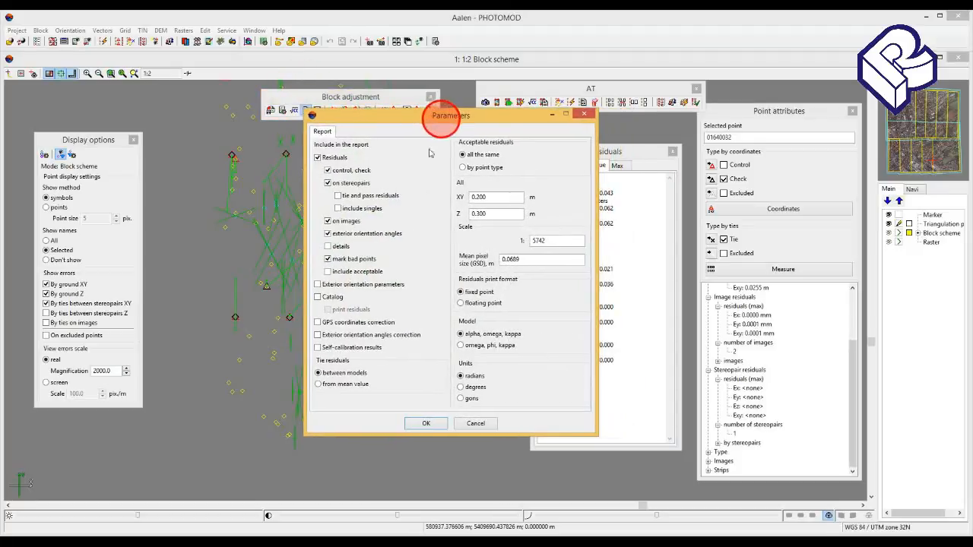
click(435, 423)
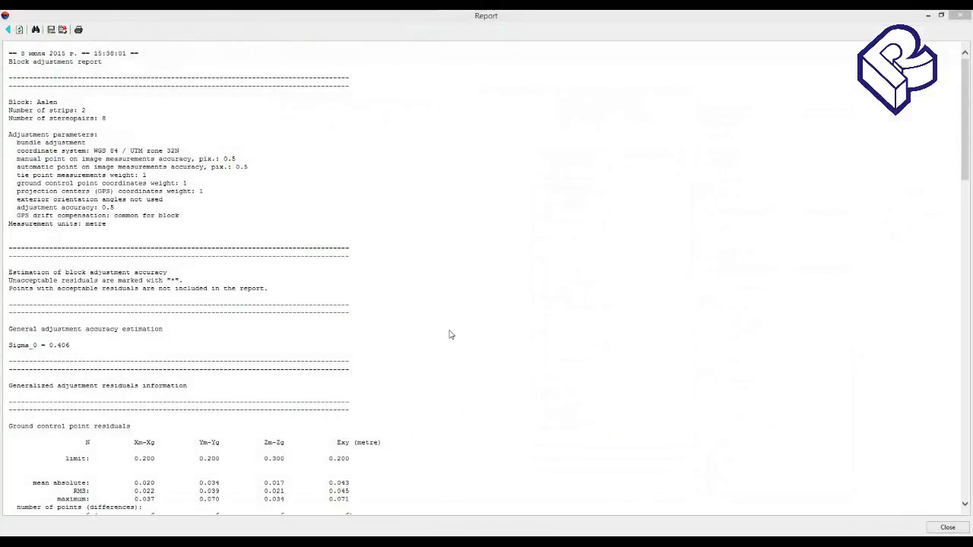
click(448, 327)
scroll(448, 327, down, 2)
scroll(448, 327, down, 10)
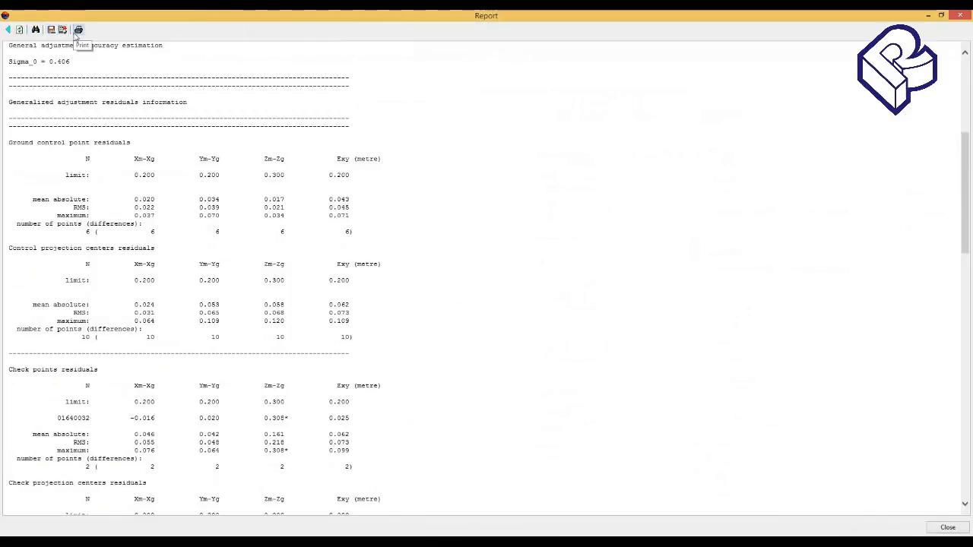
click(948, 527)
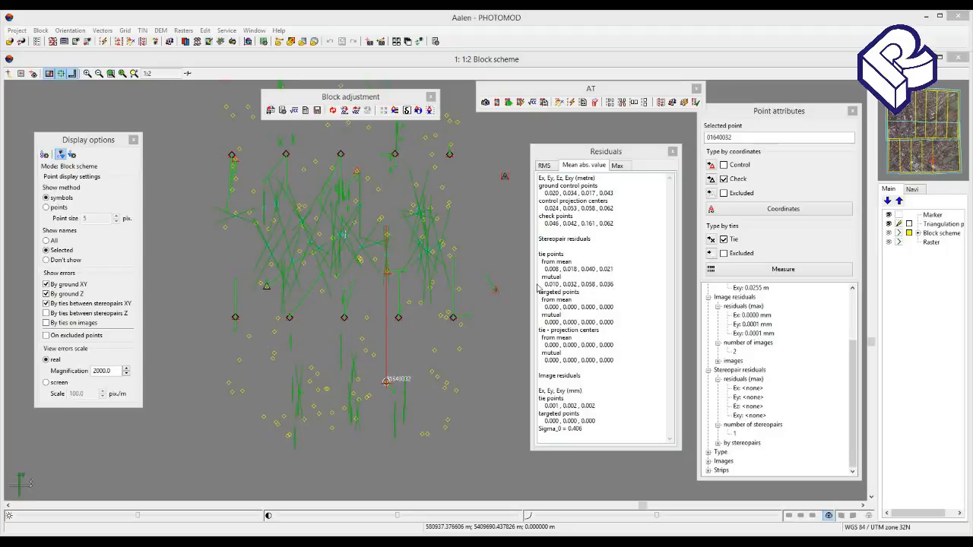
- Examine the coordinates and residuals in the widened triangulation points table, and close it
click(395, 111)
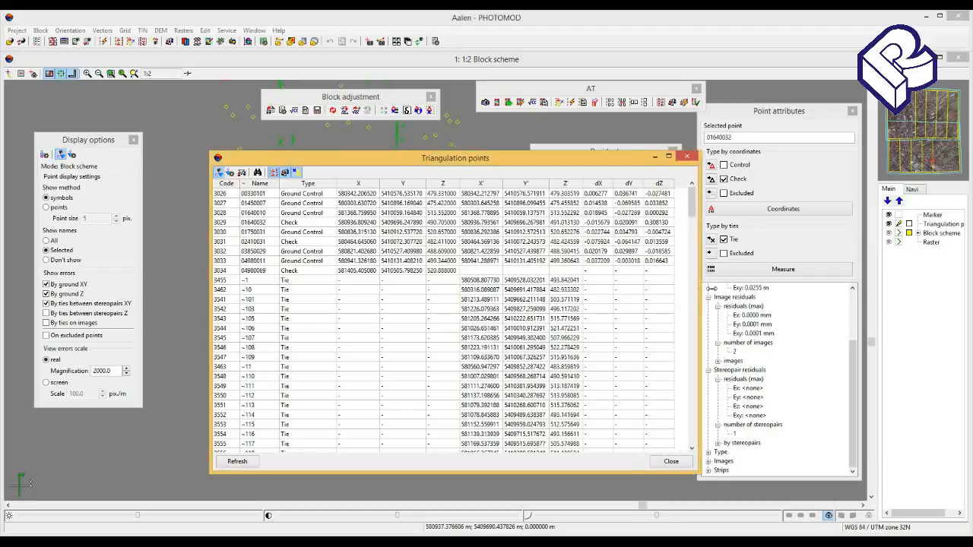
drag(689, 288, 762, 295)
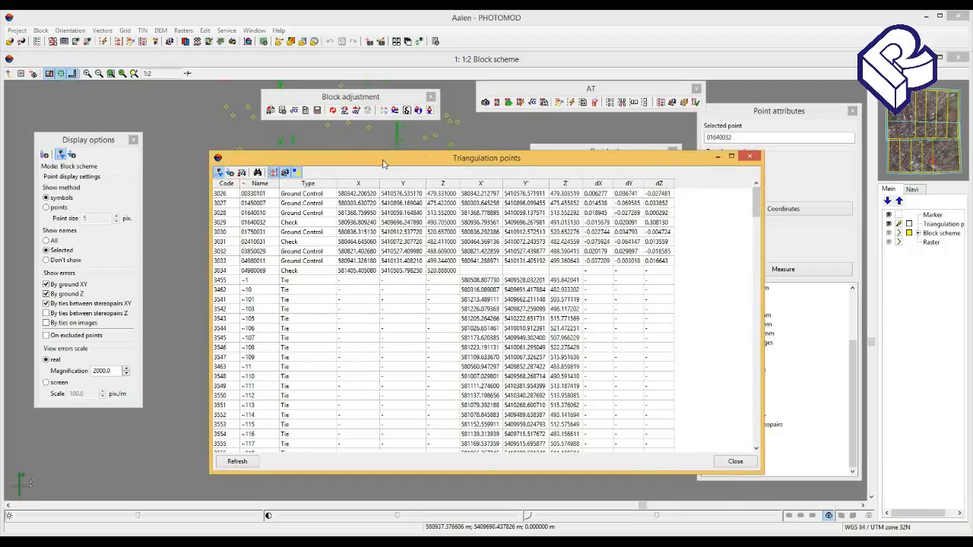
drag(386, 160, 355, 166)
click(241, 177)
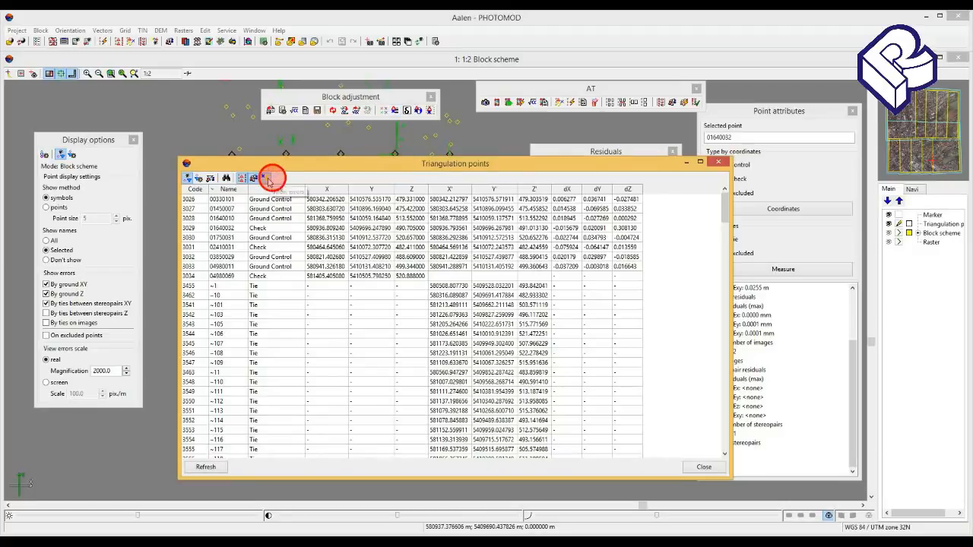
click(263, 178)
click(719, 164)
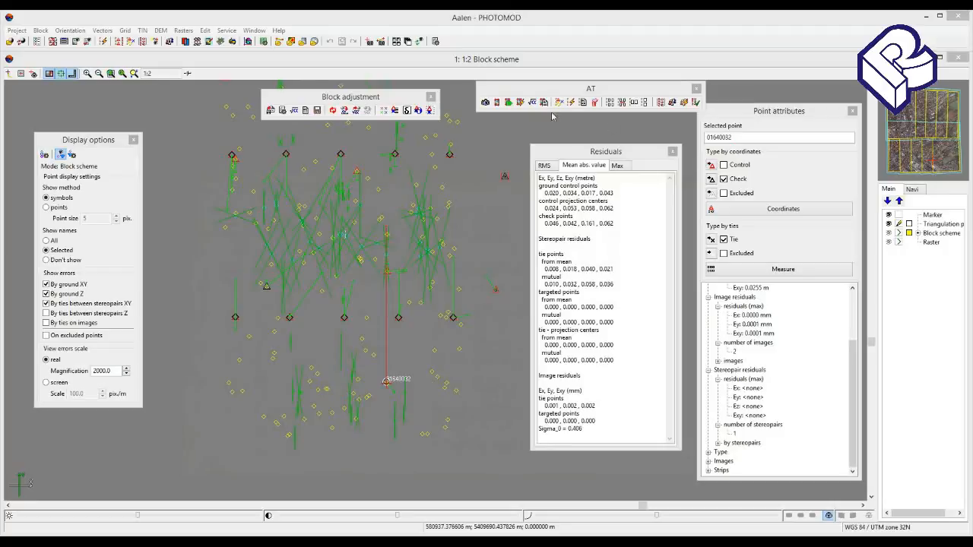
- Review the options for exporting source data to external adjustment programs, and close them without exporting
click(318, 95)
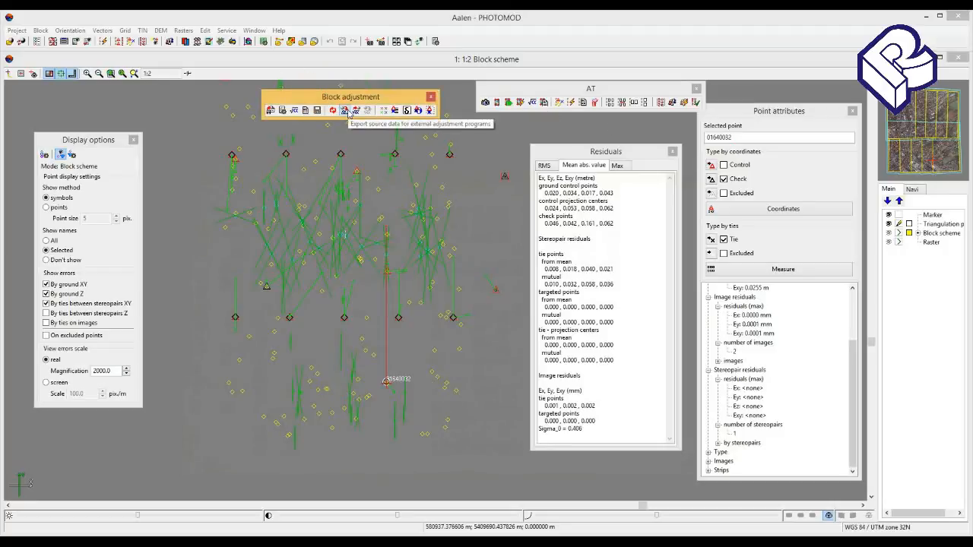
click(347, 111)
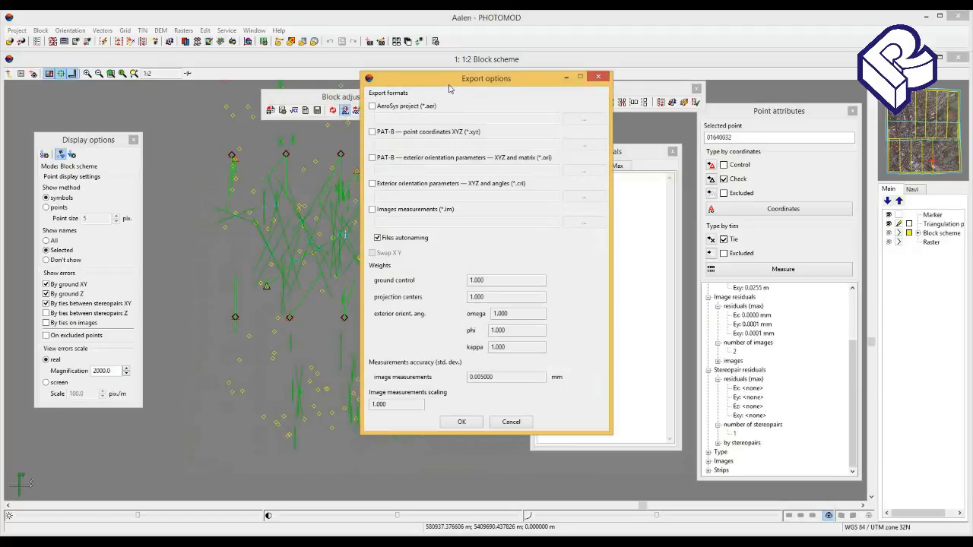
drag(453, 89, 428, 113)
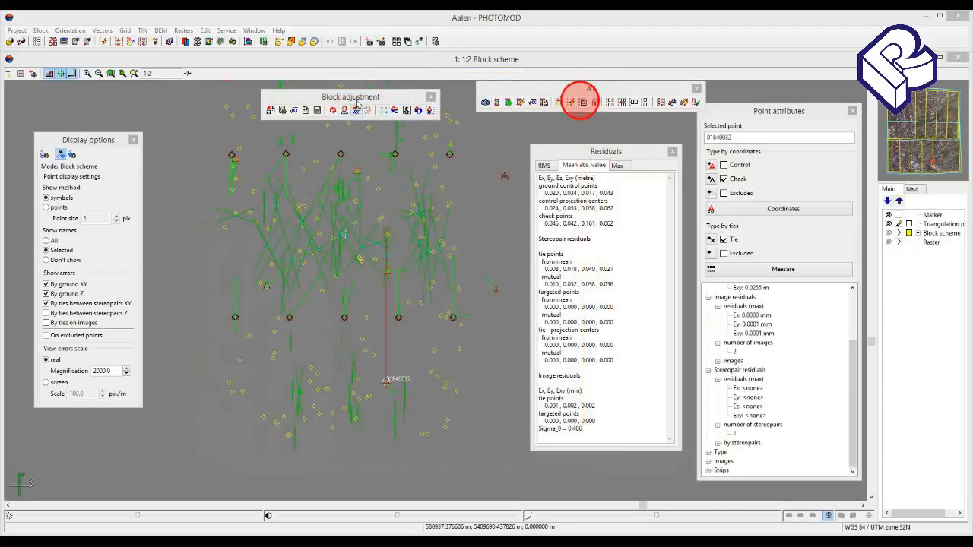
- Review the AeroSys and PAT-B formats available for importing an adjustment, and close the import options
click(357, 110)
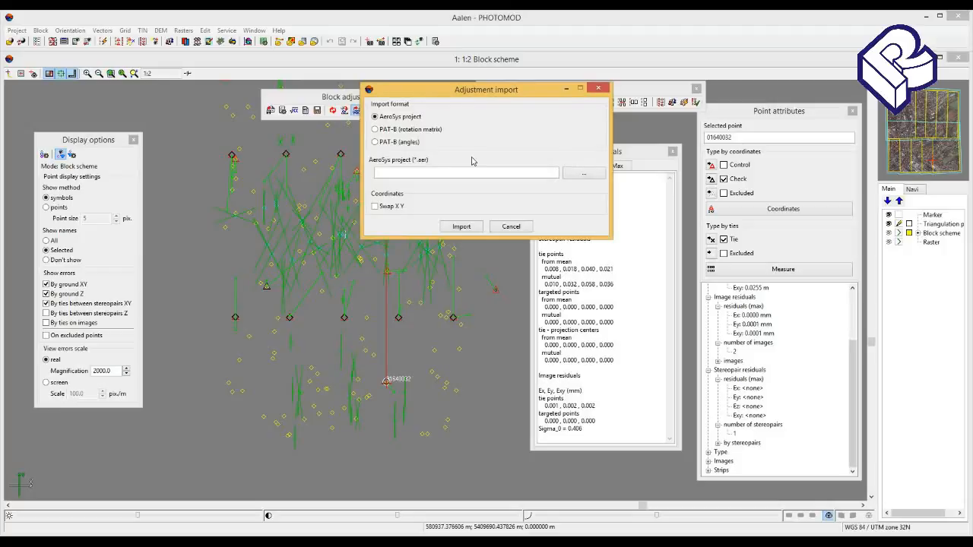
drag(462, 95, 430, 134)
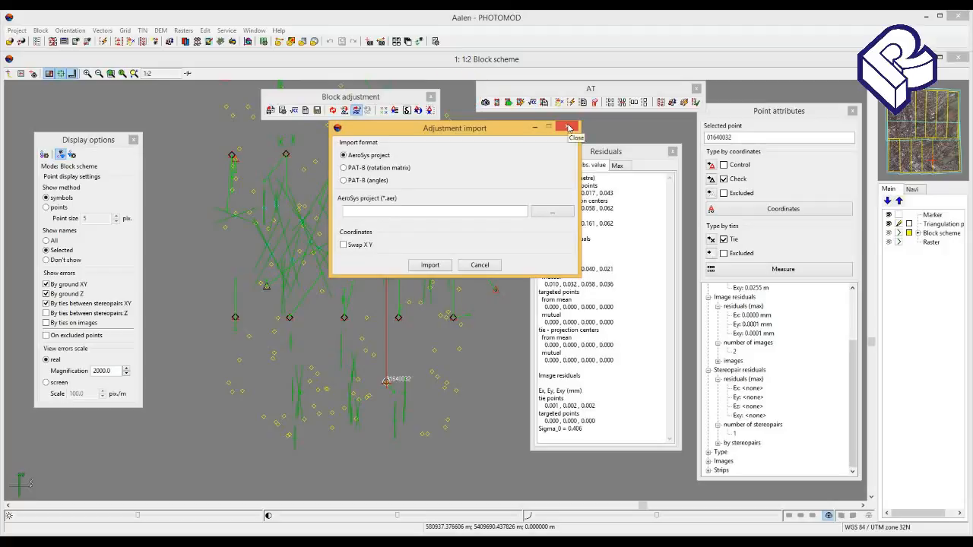
click(569, 128)
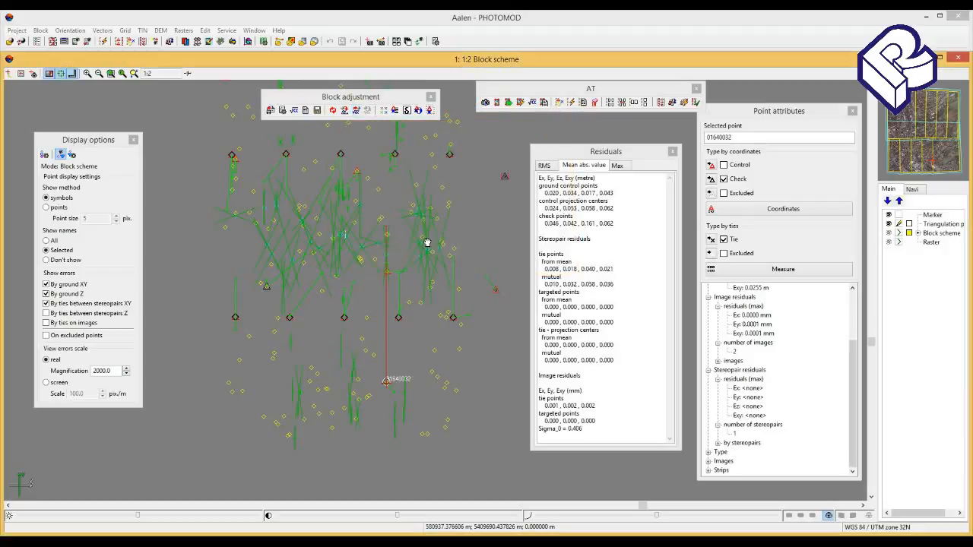
- Save the current block adjustment results
drag(428, 242, 437, 232)
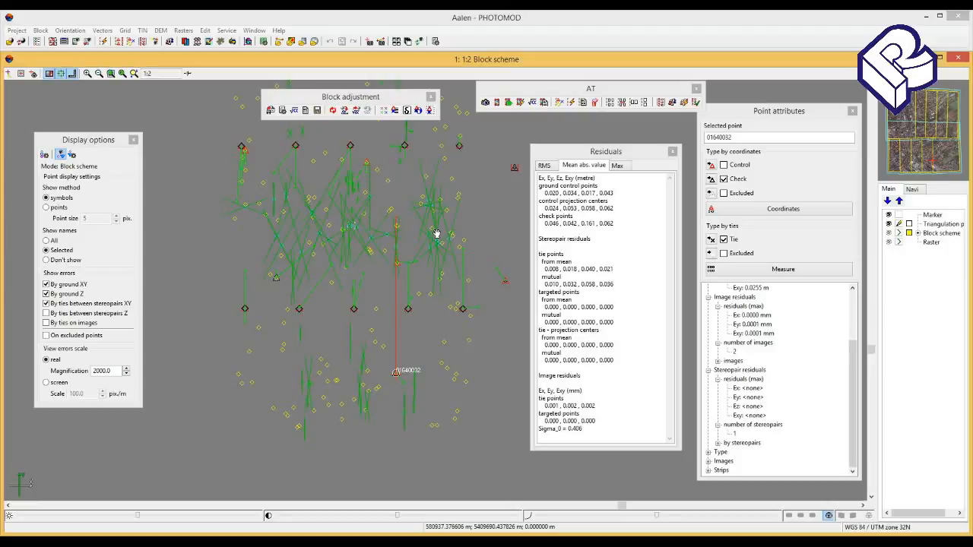
click(332, 98)
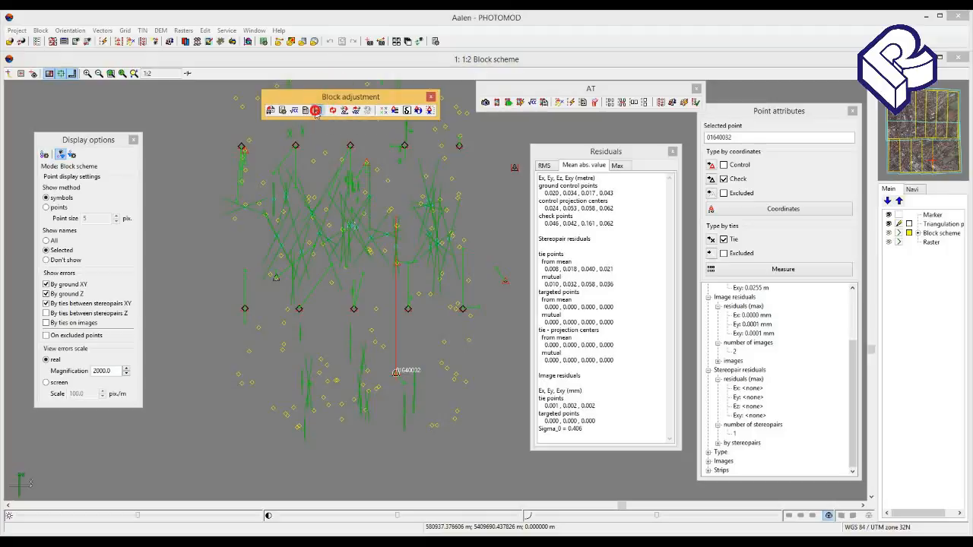
click(317, 110)
- Apply the block layout by ties with adjustment results taken into account, and close the layout settings
click(52, 42)
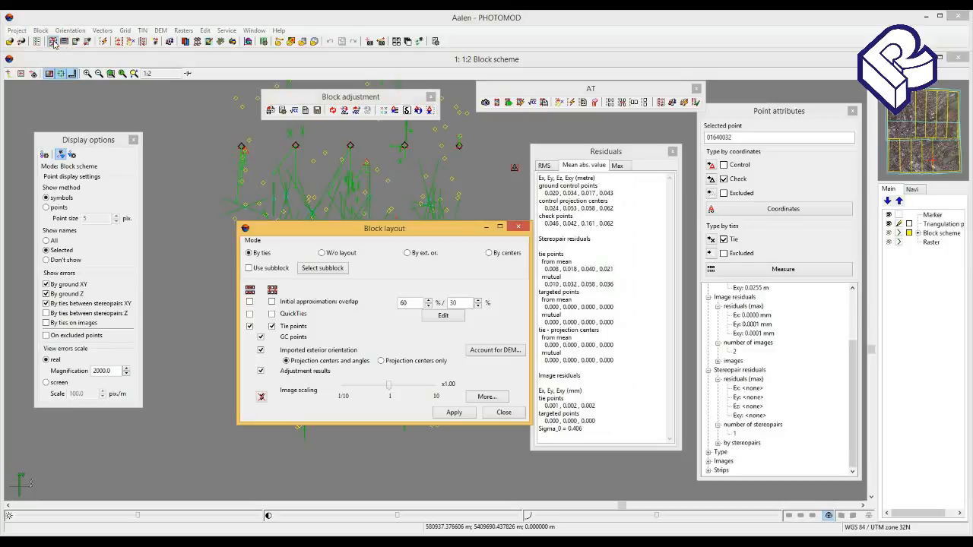
click(261, 371)
click(448, 413)
click(518, 226)
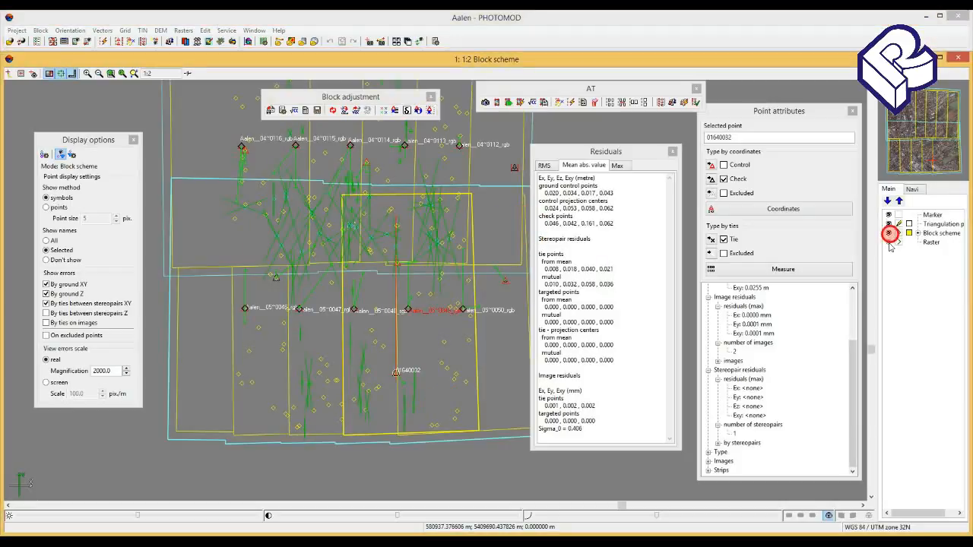
- Show the block scheme and raster layers and examine the adjusted images across the whole block
click(888, 242)
scroll(415, 214, up, 4)
click(415, 214)
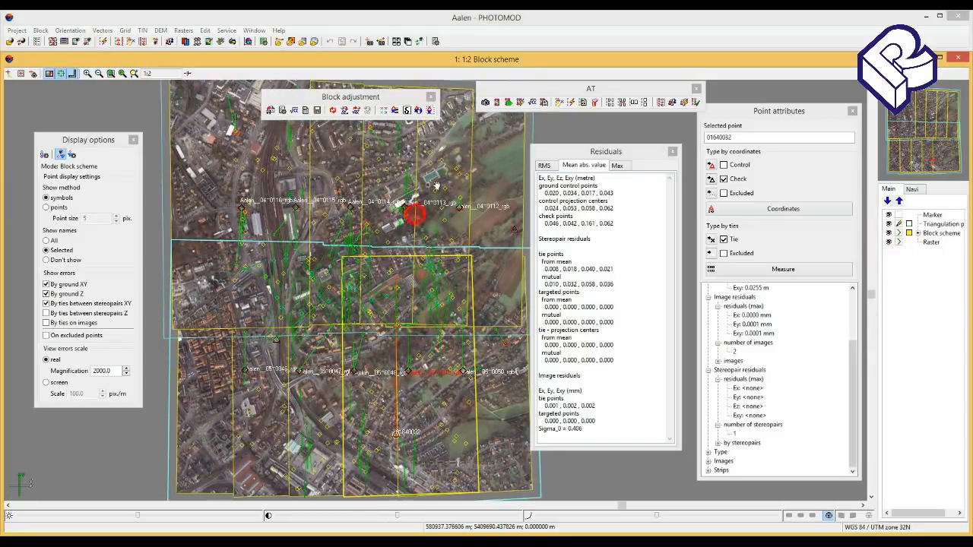
scroll(424, 297, down, 2)
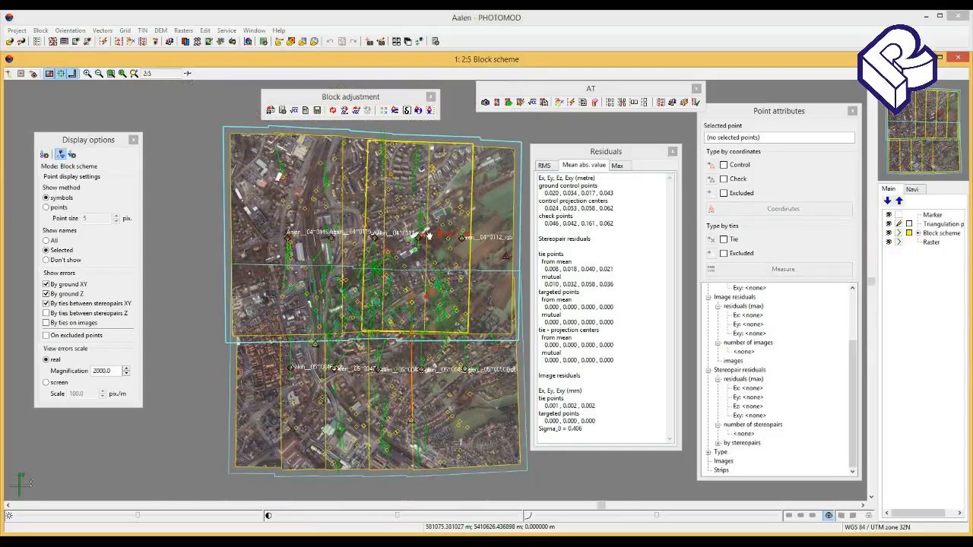